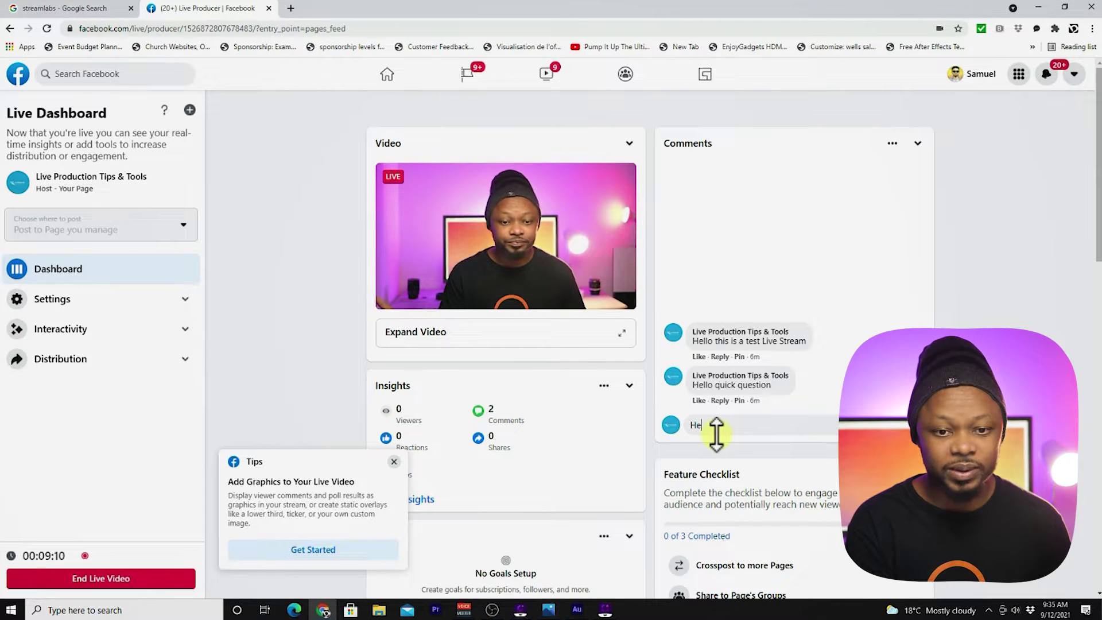
Step: Post the comment 'Hello' on the live video in Facebook Live Producer
type("llo")
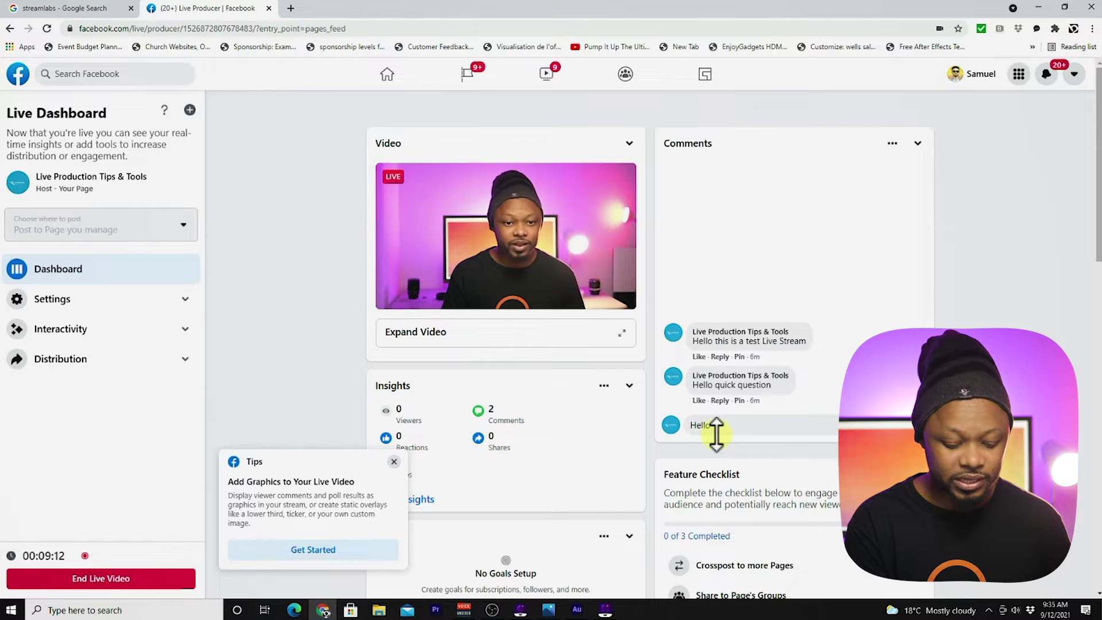
key("Return")
Step: Search Google for 'streamlabs obs' and open the official streamlabs.com result
key("ctrl+1")
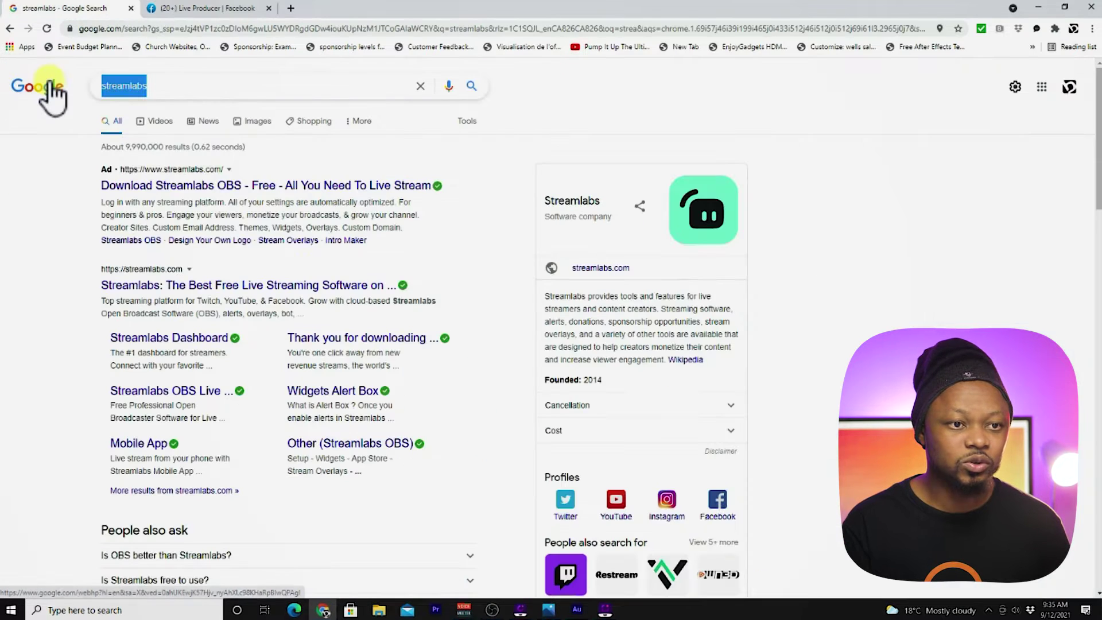
key("BackSpace")
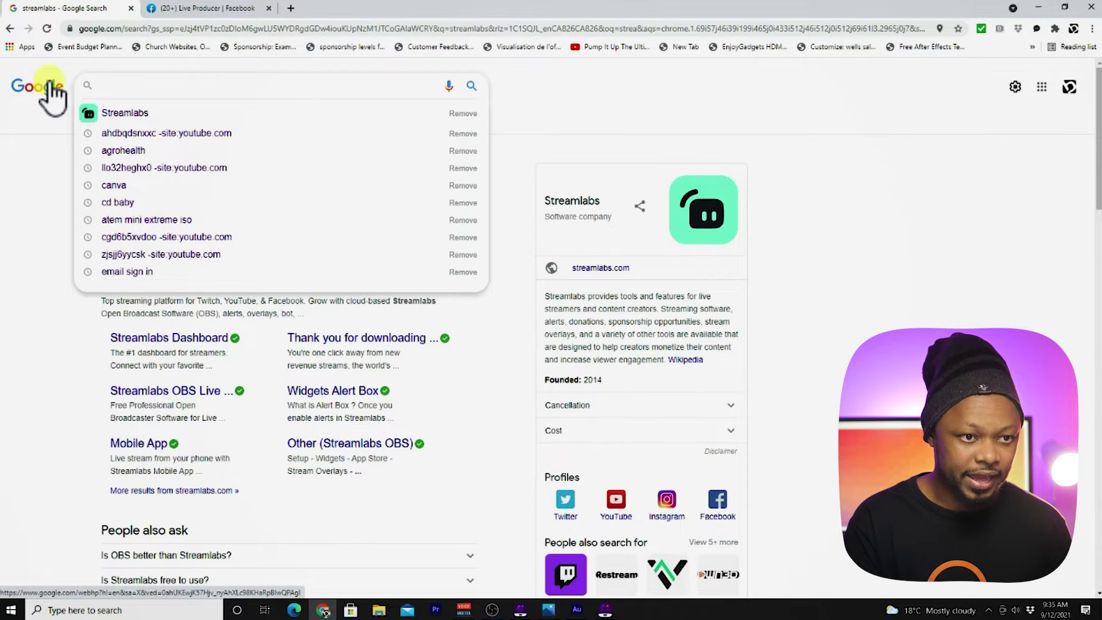
type("strea")
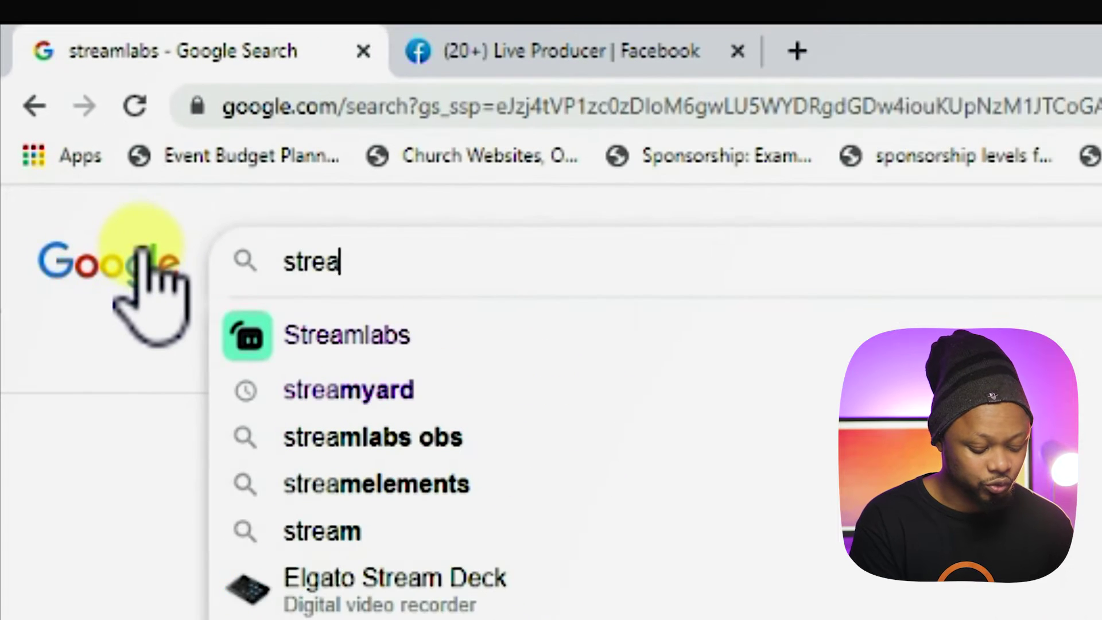
type("mlabs")
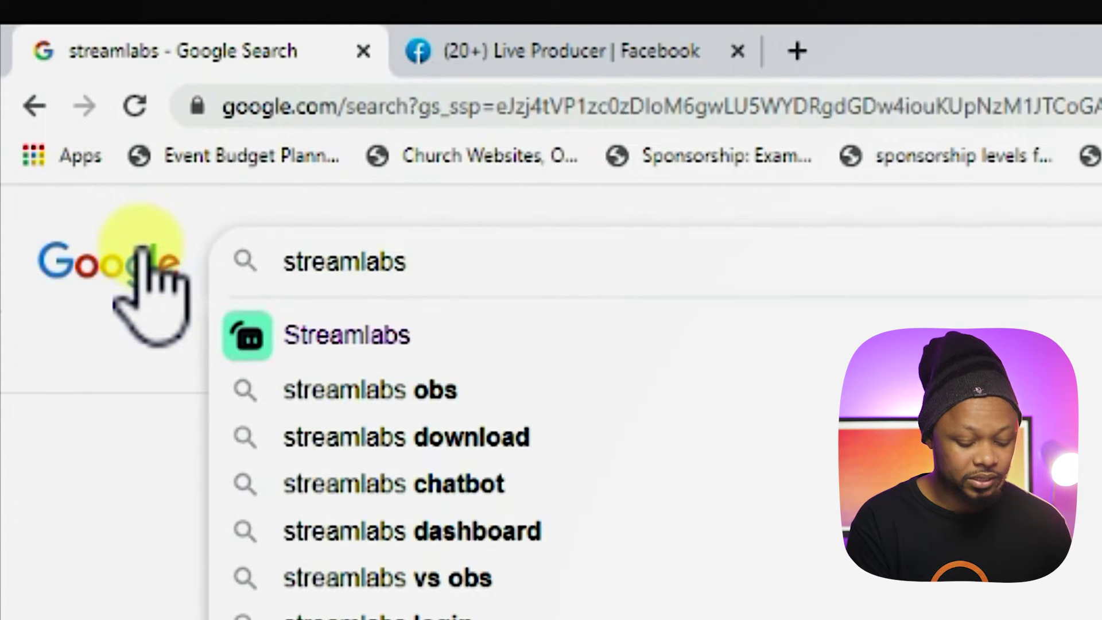
type(" obs")
key("Return")
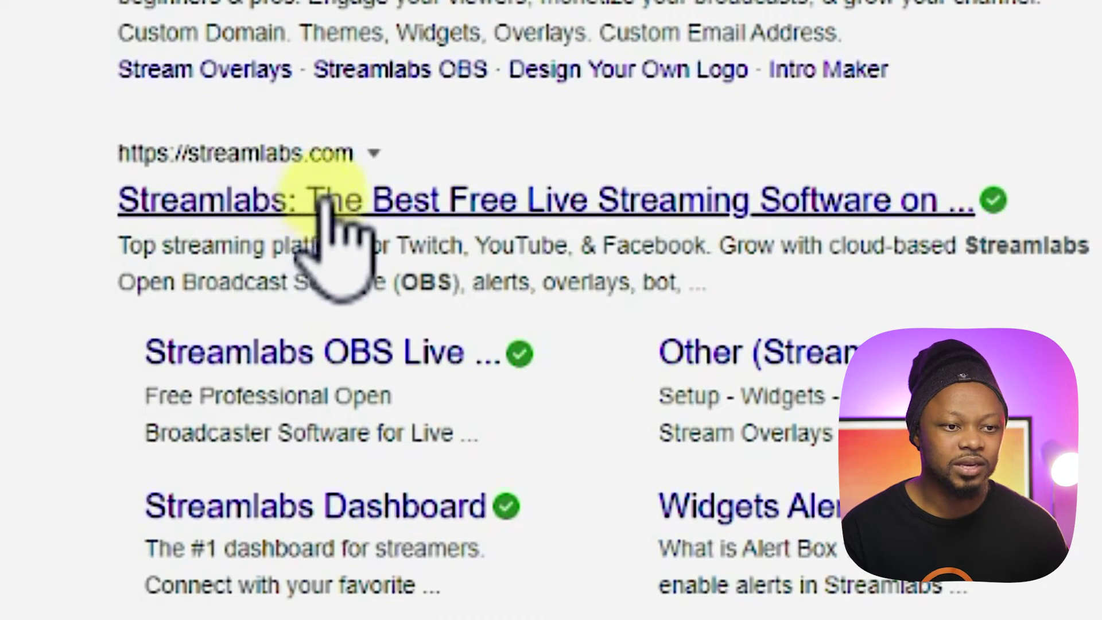
left_click(261, 200)
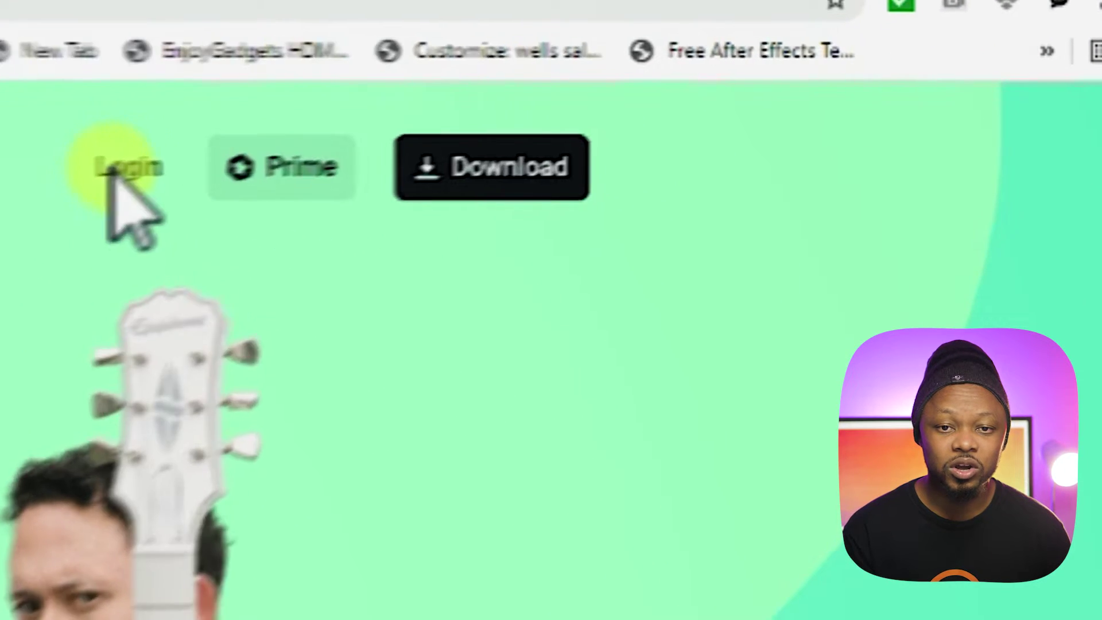
Step: Log in to Streamlabs with the previously linked Facebook account
left_click(99, 170)
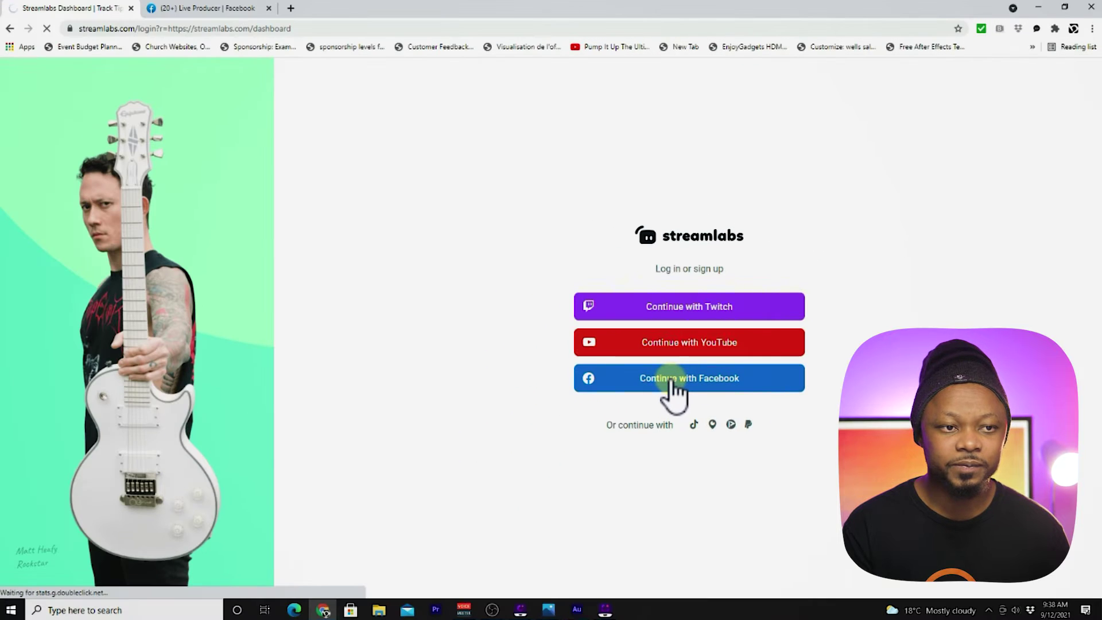
left_click(671, 379)
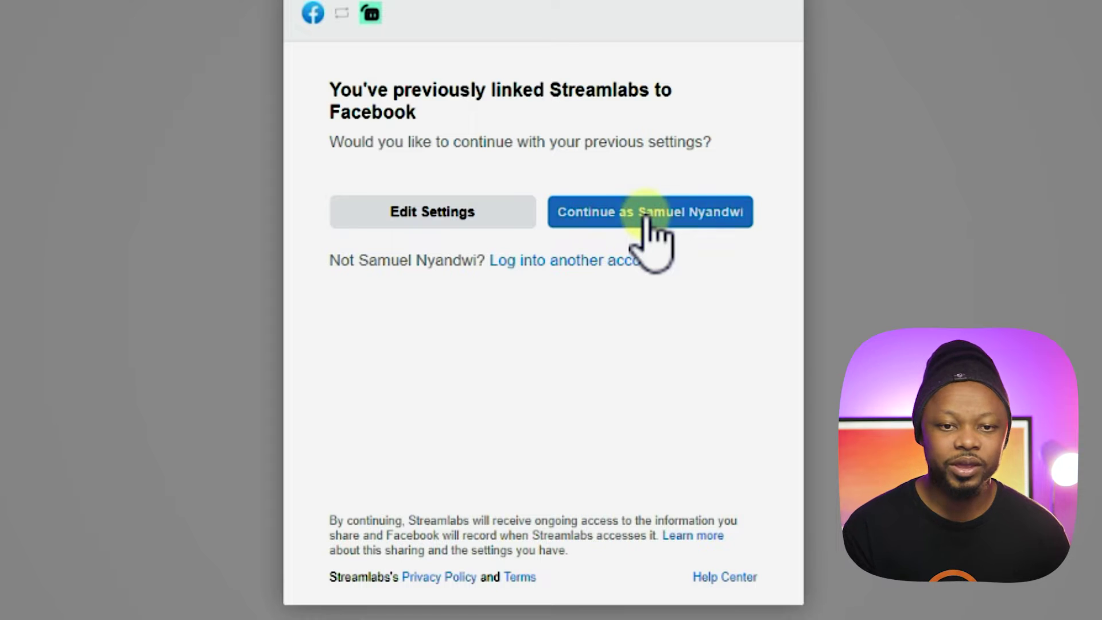
left_click(647, 217)
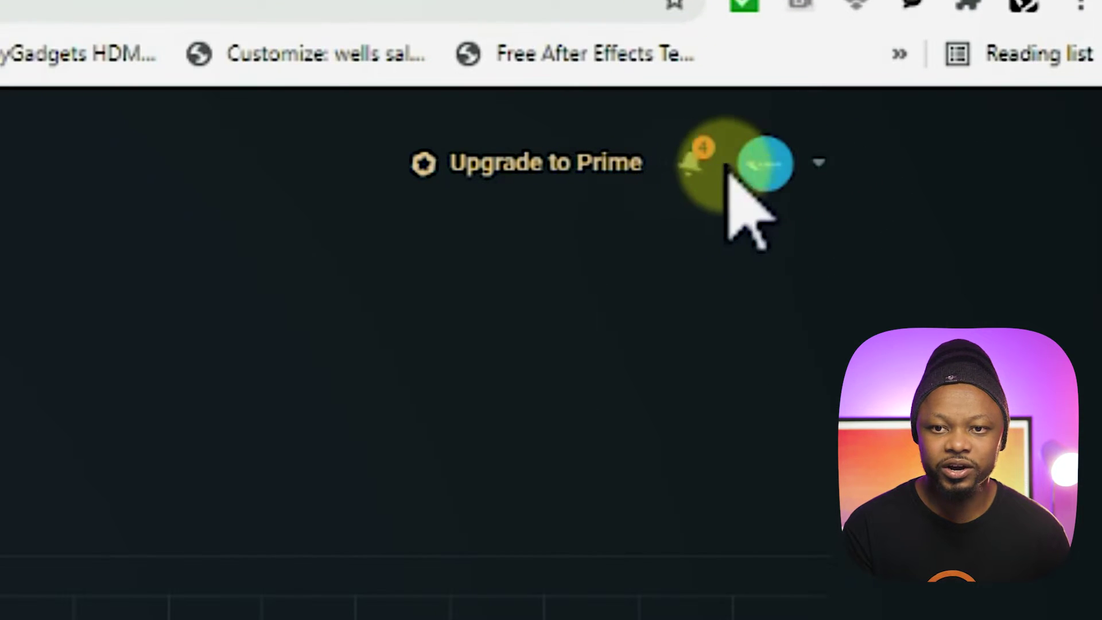
Step: Check the account's linked platform in the avatar menu, then go back to Facebook linking
left_click(769, 165)
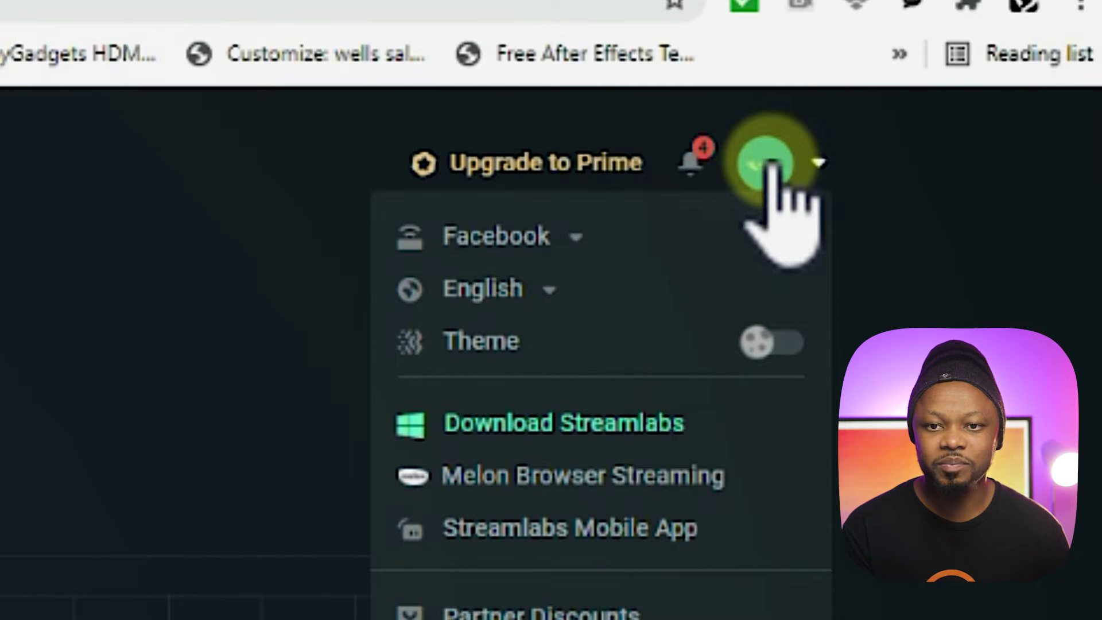
left_click(572, 237)
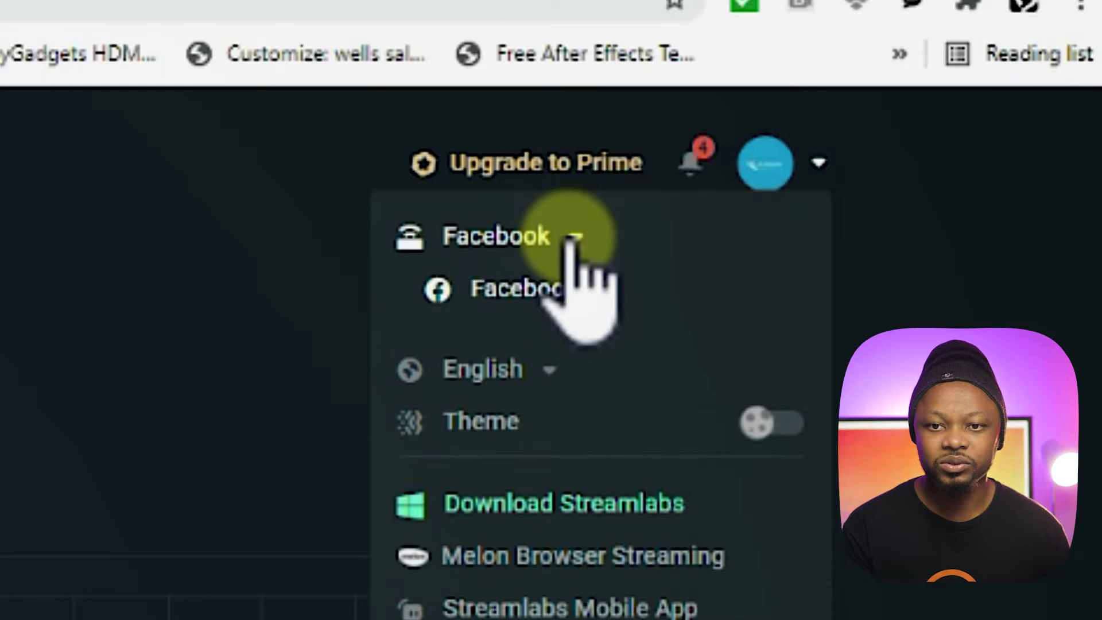
left_click(765, 167)
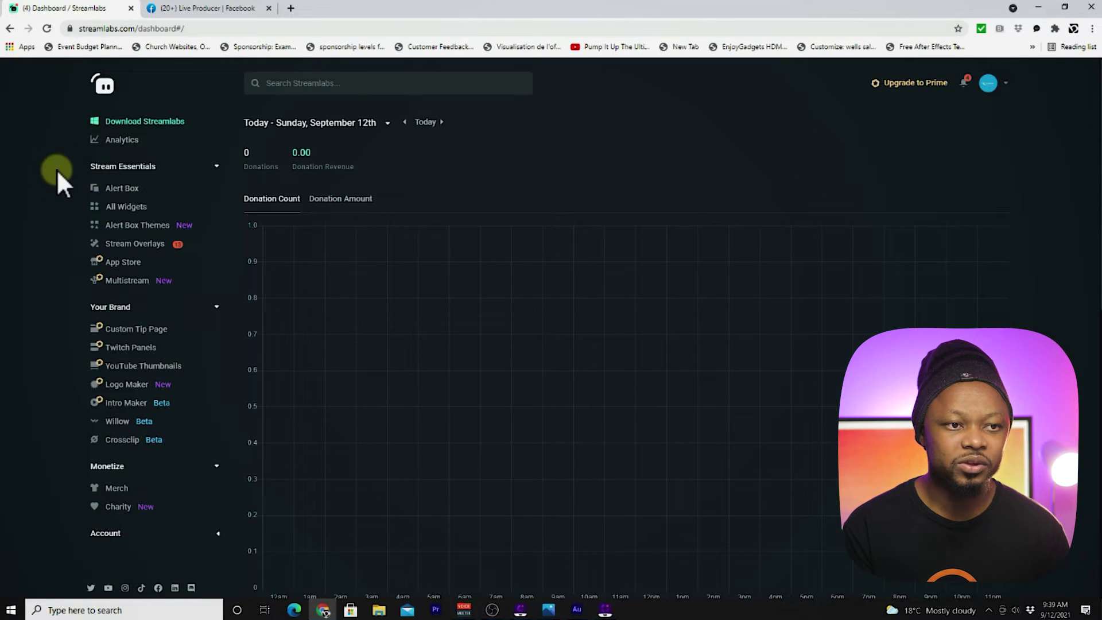
left_click(11, 29)
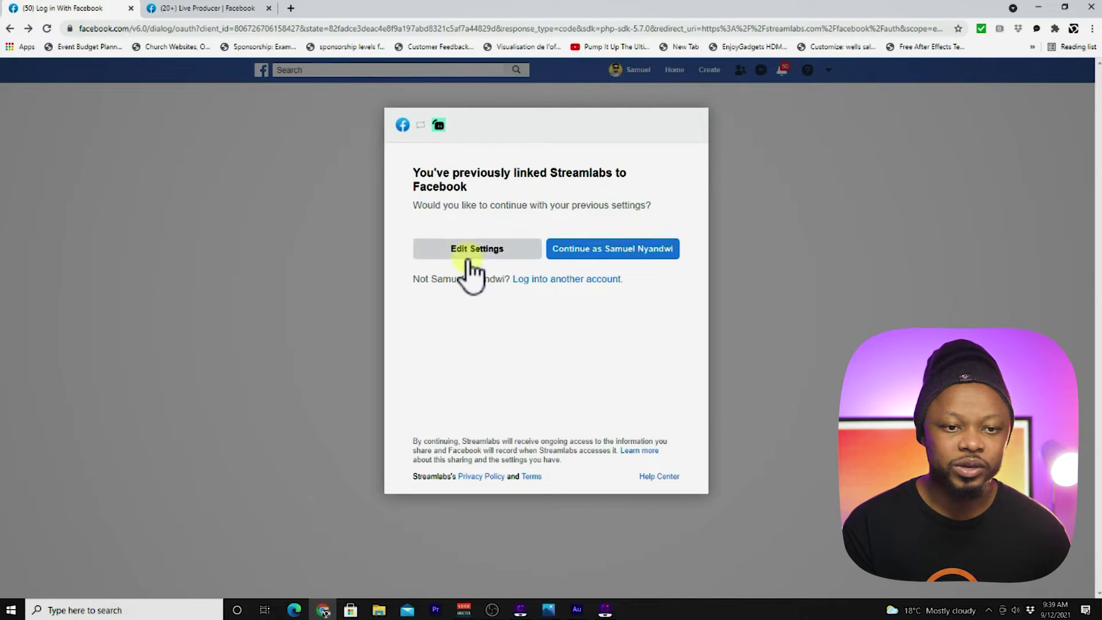
Step: Edit the Facebook settings to give Streamlabs access to the Live Production Tips & Tools page
left_click(482, 248)
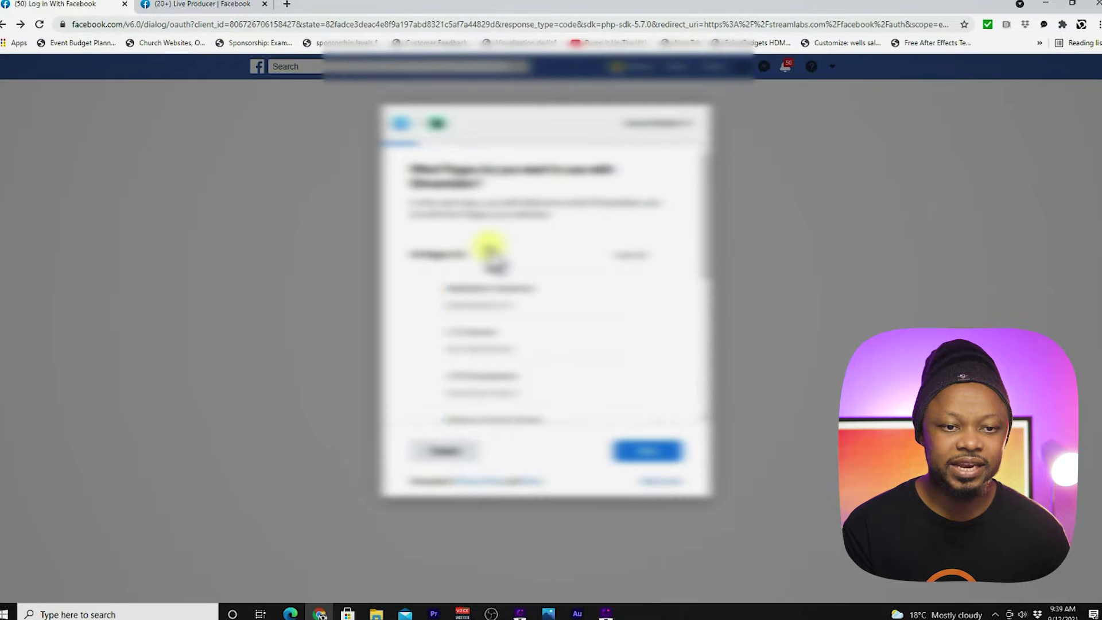
mouse_move(713, 245)
left_mouse_down()
mouse_move(709, 297)
mouse_move(708, 251)
left_mouse_up()
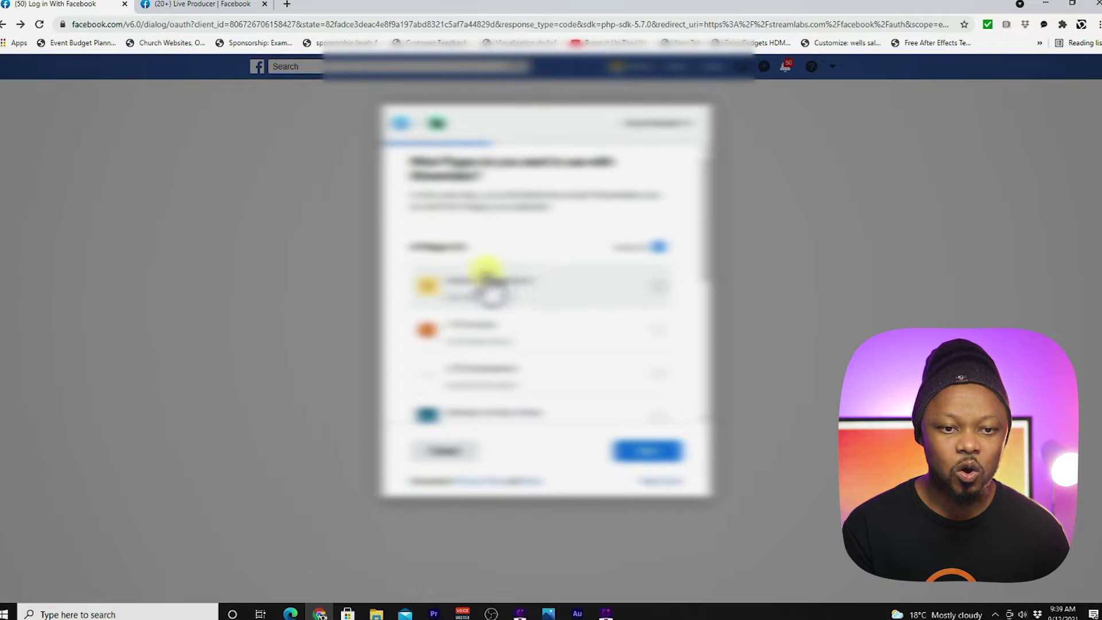
scroll(509, 341, "down", 5)
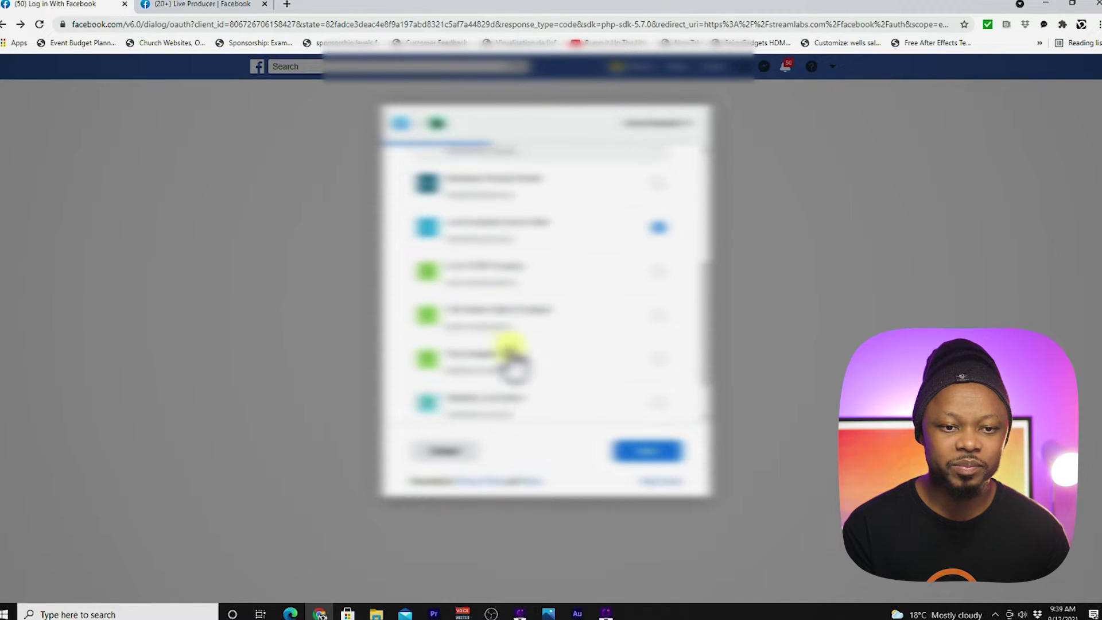
scroll(510, 345, "up", 3)
scroll(510, 346, "down", 3)
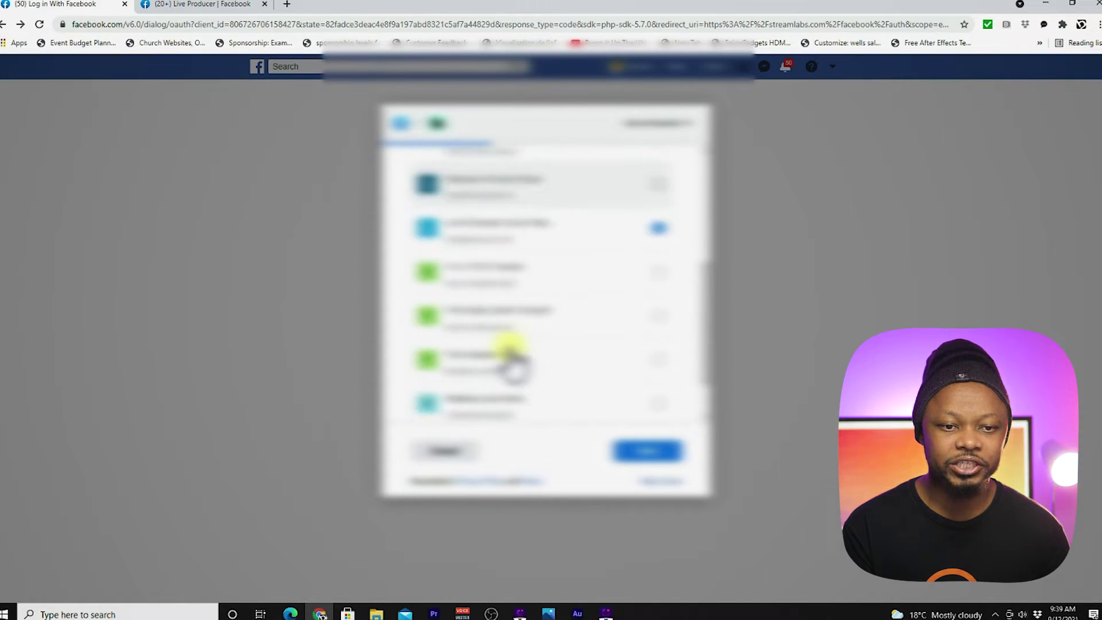
scroll(505, 344, "up", 1)
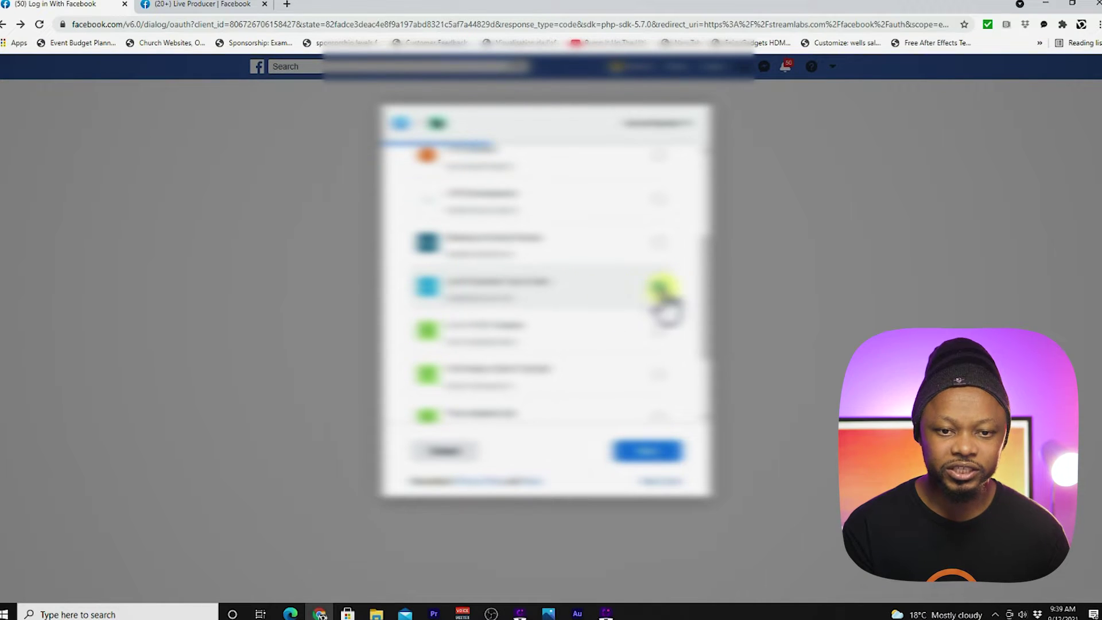
Step: Allow all requested permissions and confirm the Streamlabs–Facebook link
left_click(645, 450)
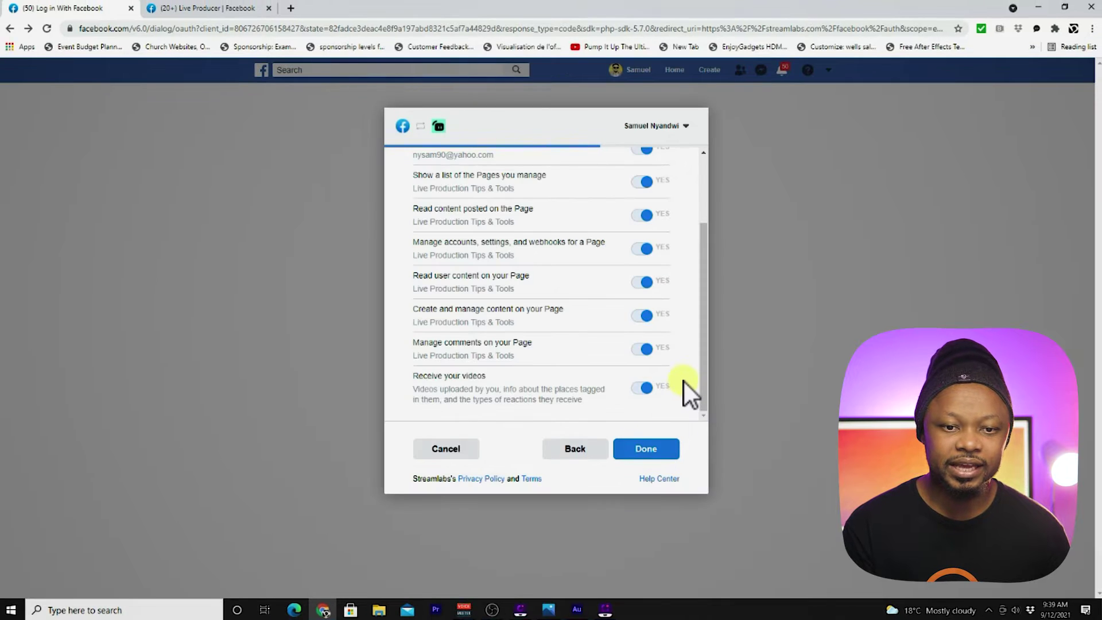
left_click_drag(704, 353, 715, 250)
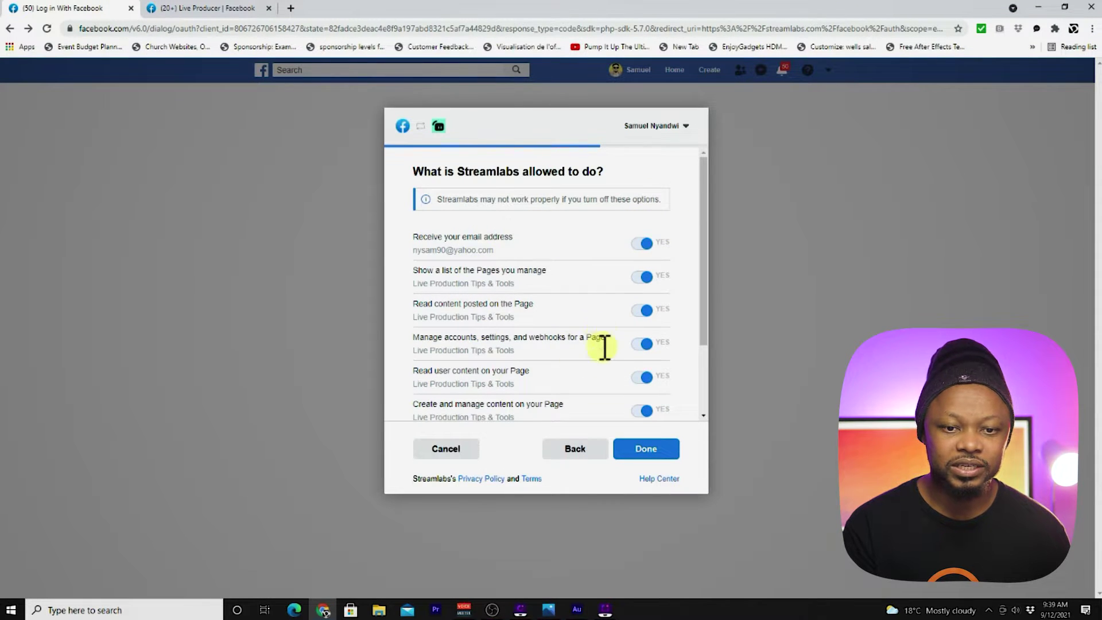
scroll(603, 337, "down", 2)
left_click(649, 453)
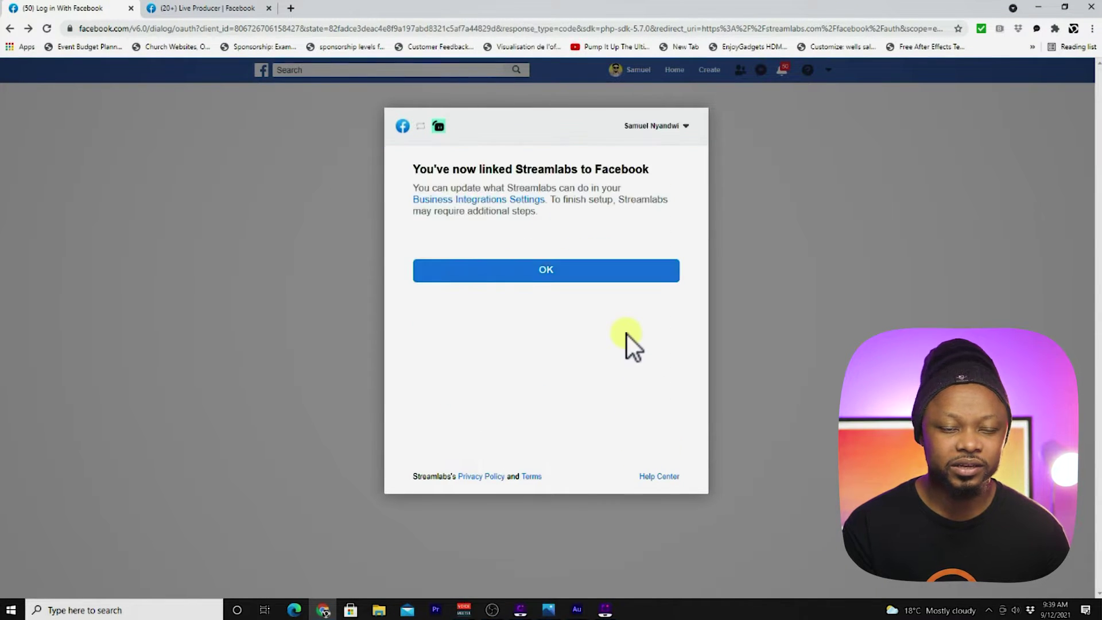
left_click(572, 274)
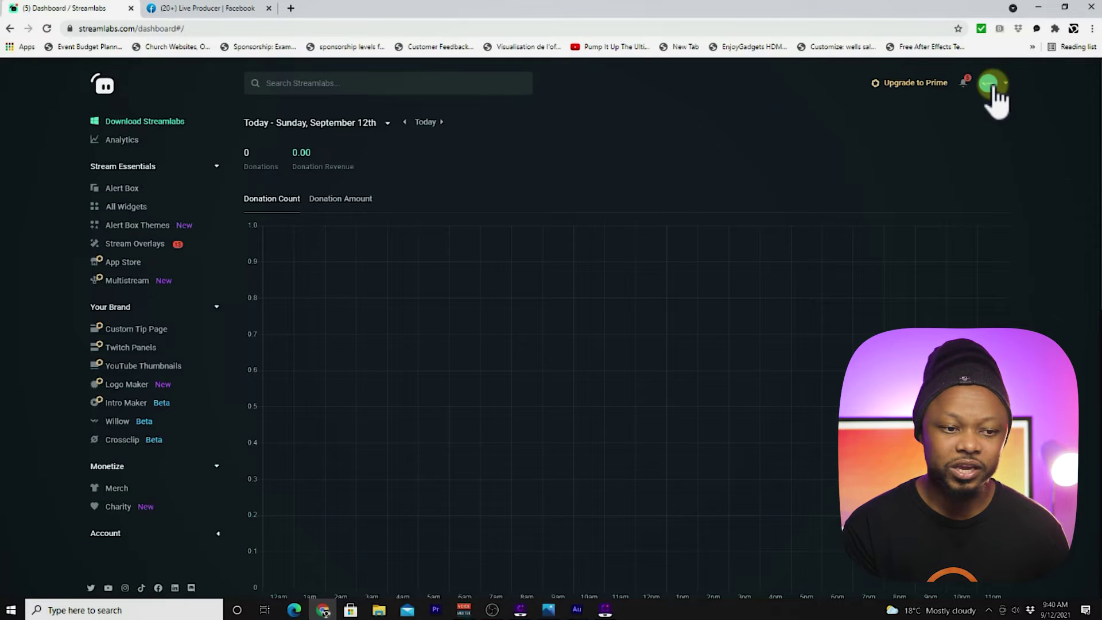
Step: Open Account > Settings > Facebook Pages from the dashboard sidebar
scroll(994, 86, "down", 1)
scroll(994, 86, "up", 1)
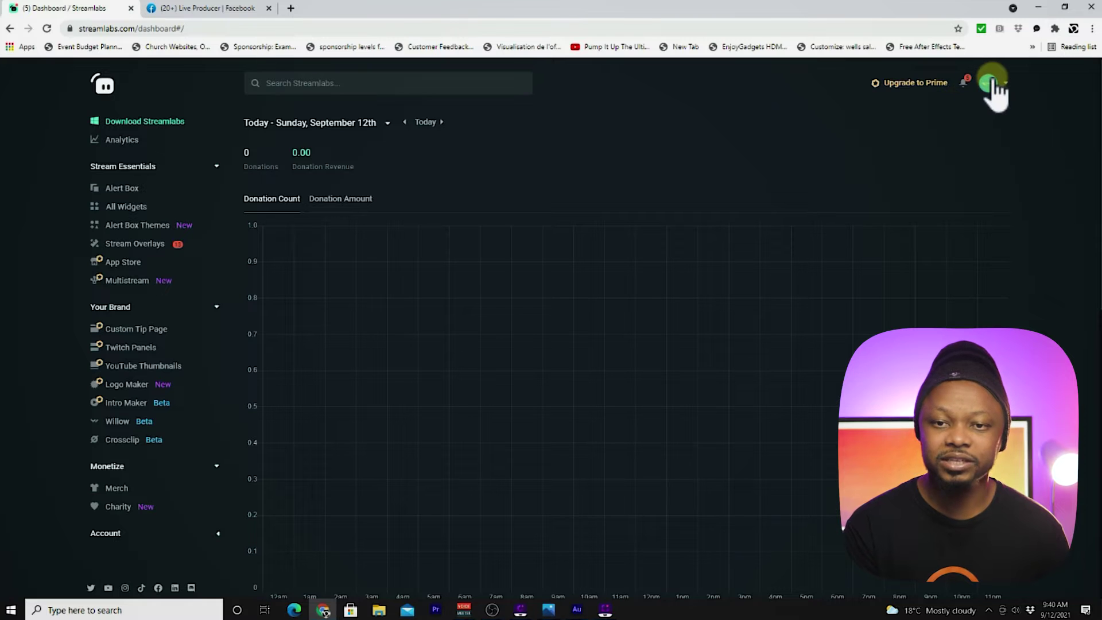
scroll(195, 495, "down", 1)
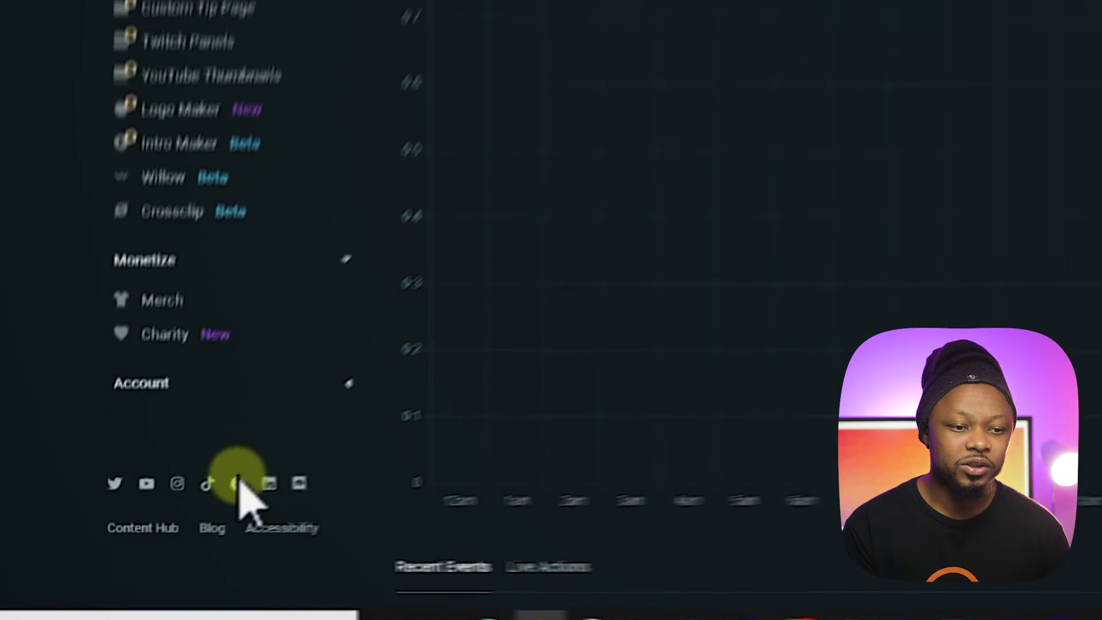
left_click(148, 480)
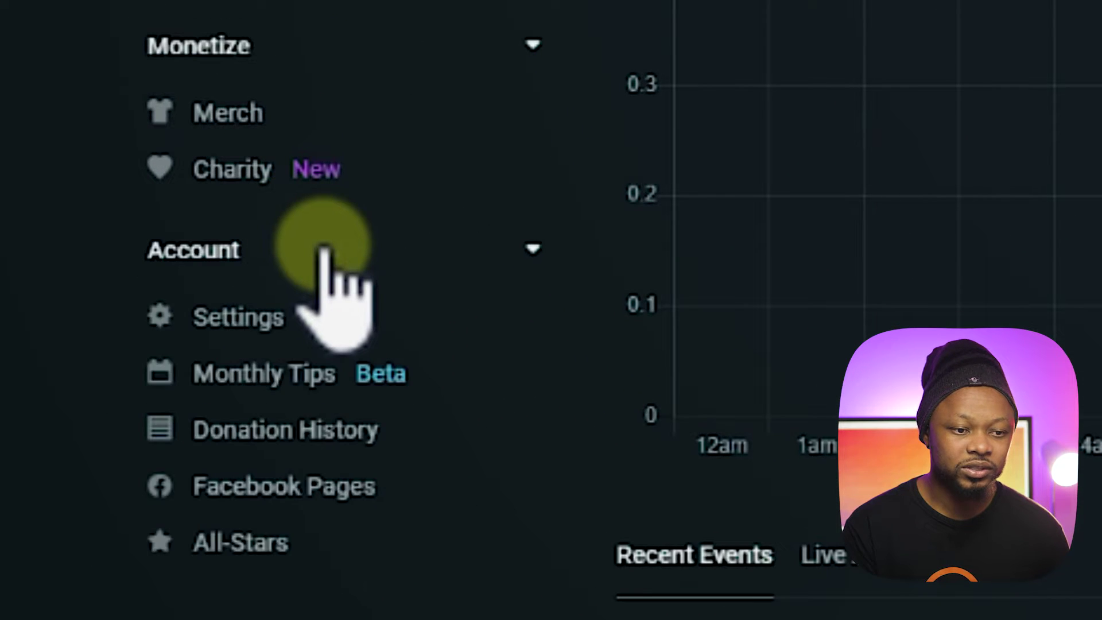
scroll(327, 261, "down", 1)
left_click(328, 261)
scroll(316, 258, "down", 5)
left_click(330, 324)
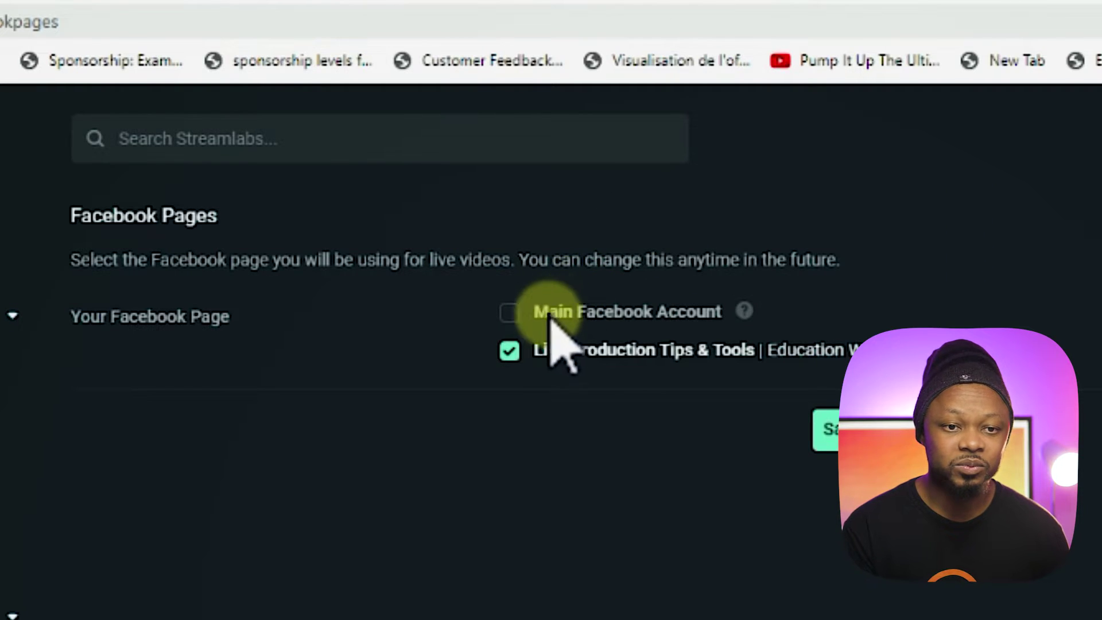
Step: Leave only Live Production Tips & Tools checked for live videos and save the preferences
left_click(509, 314)
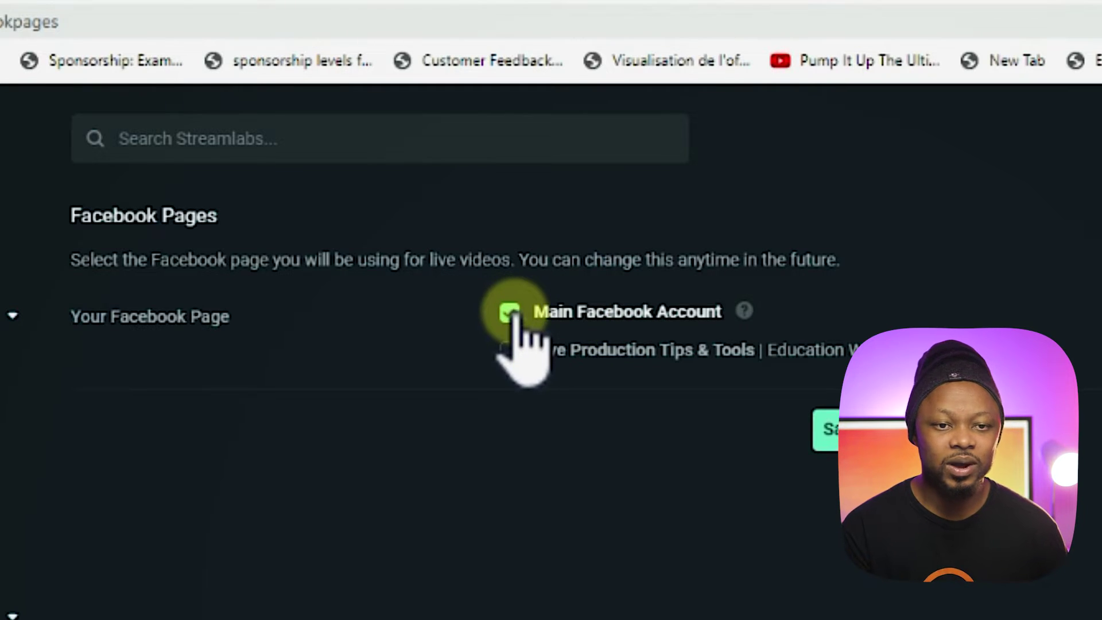
left_click(510, 350)
left_click(509, 350)
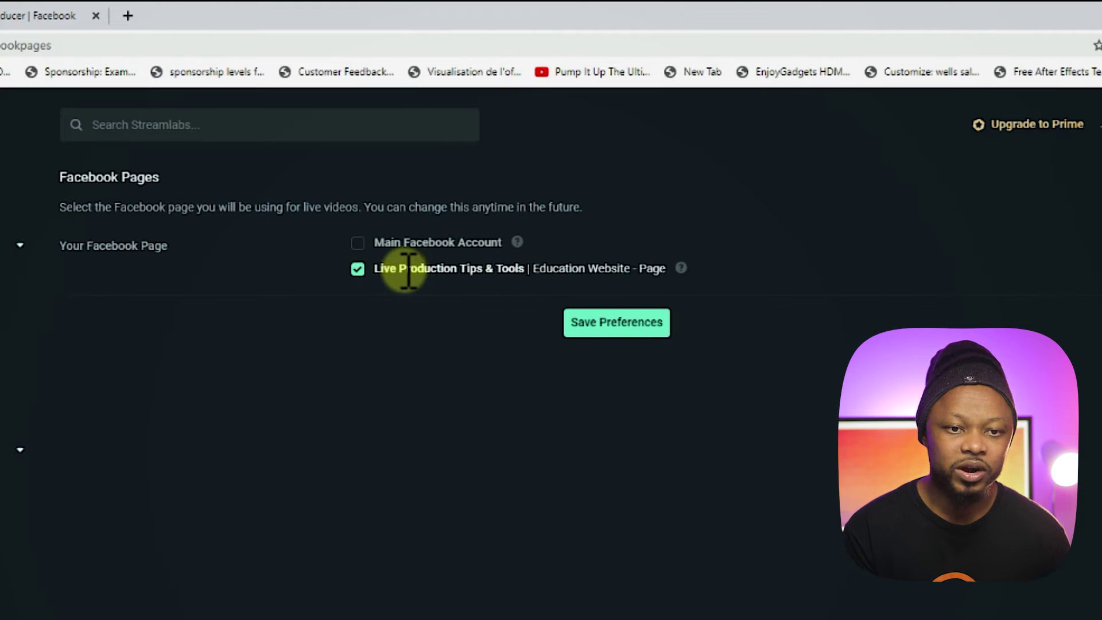
left_click(591, 326)
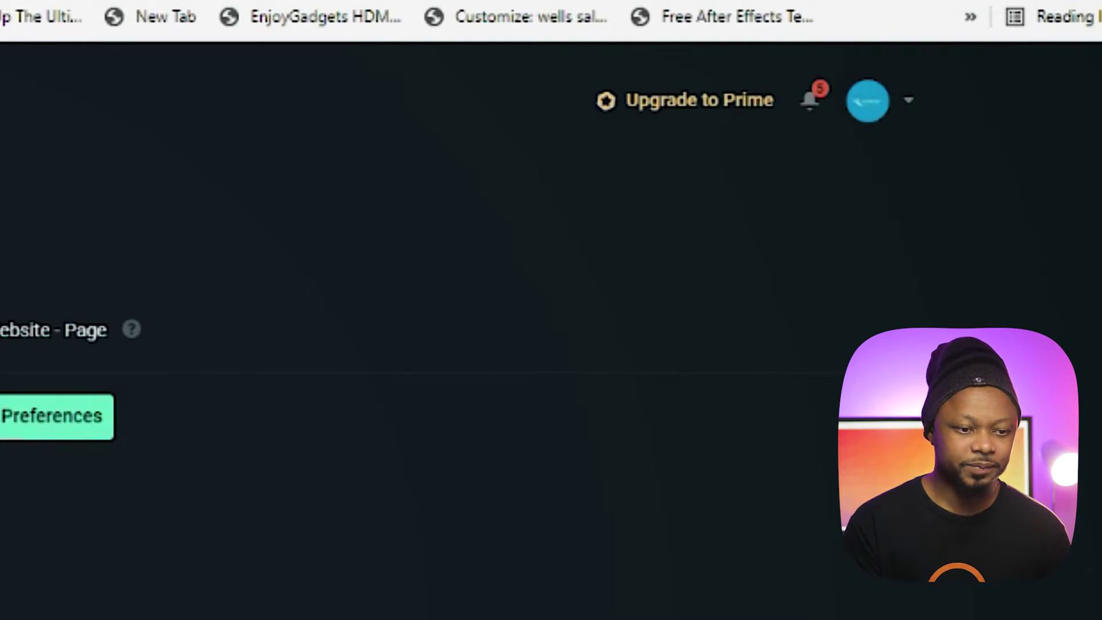
scroll(267, 408, "down", 2)
scroll(266, 409, "up", 2)
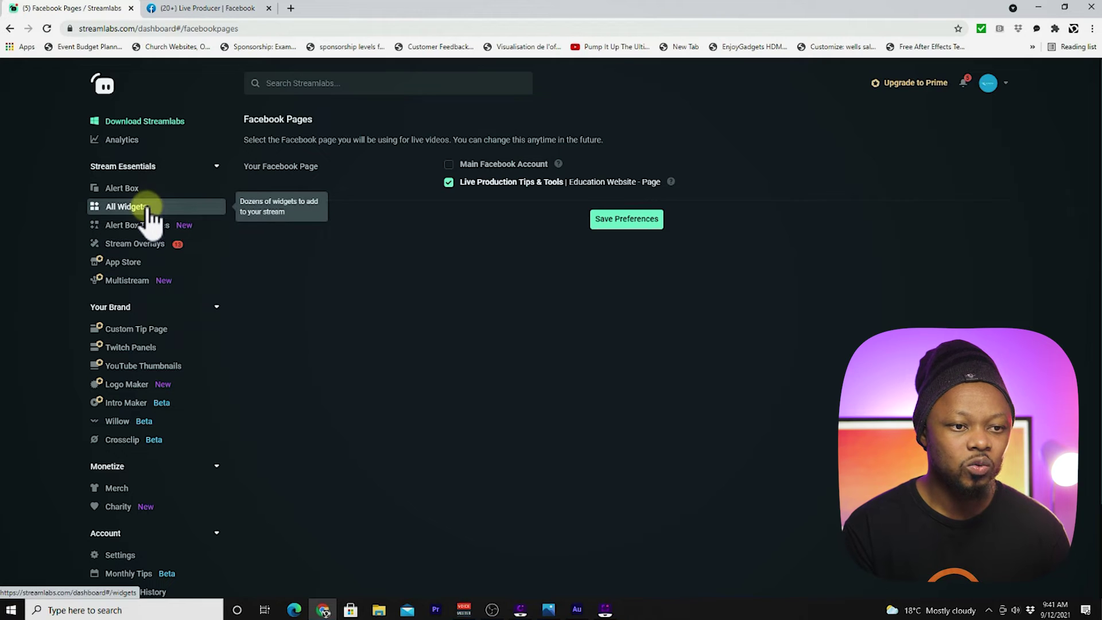
Step: Open the Chat Box widget from the Widget Gallery
left_click(165, 217)
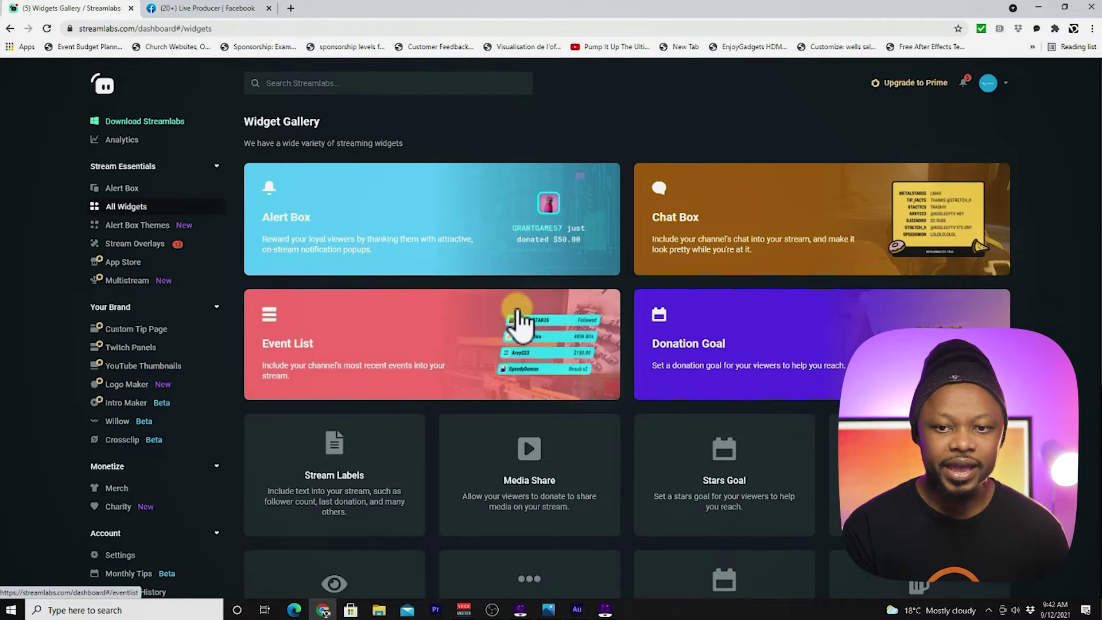
scroll(519, 319, "down", 2)
scroll(519, 319, "up", 2)
scroll(519, 320, "down", 1)
scroll(521, 322, "up", 1)
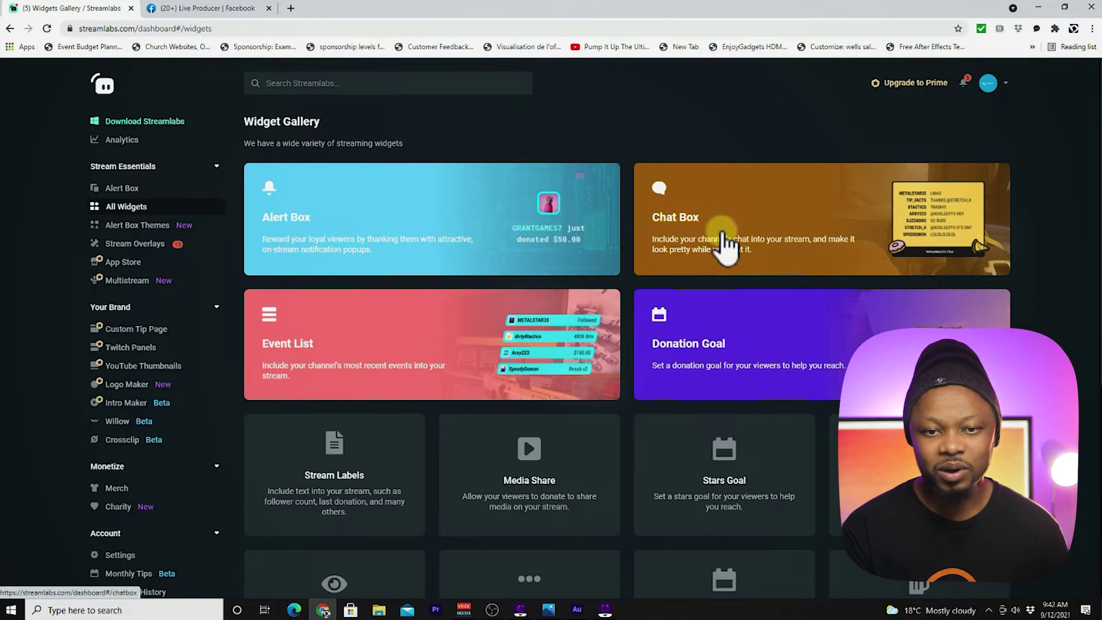
left_click(778, 222)
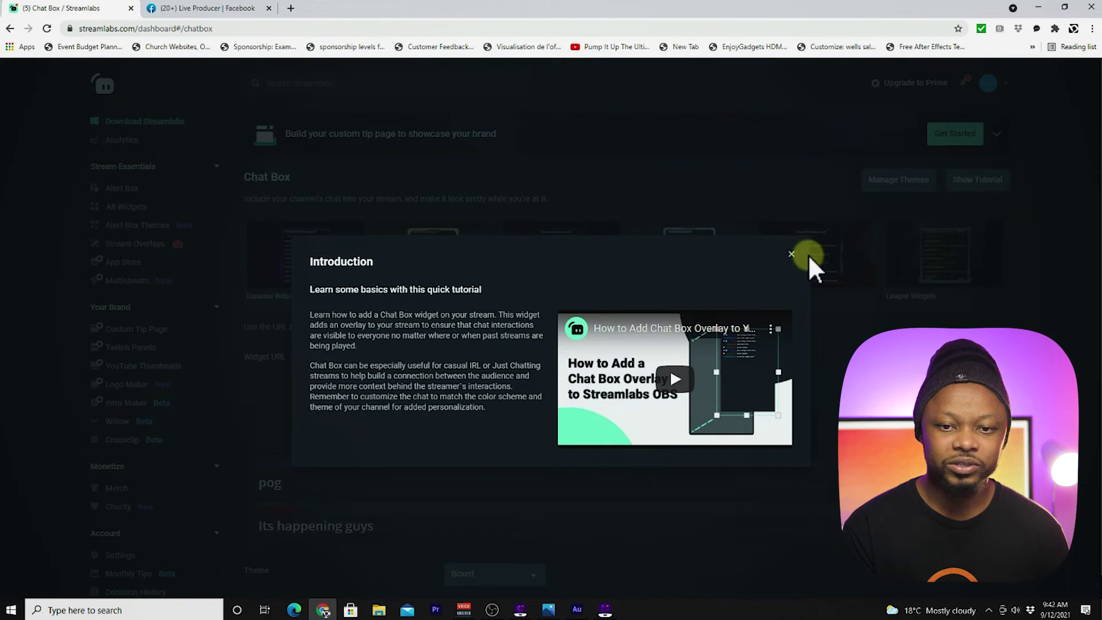
Step: Dismiss the introduction tutorial and set the chat box theme to Boxed
left_click(791, 254)
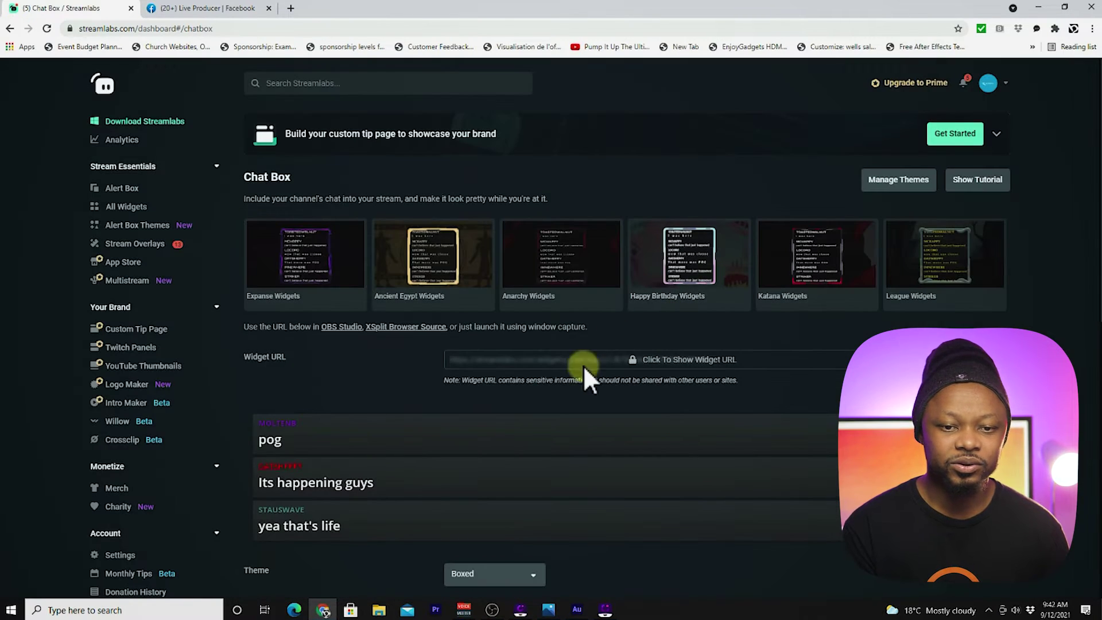
scroll(539, 378, "down", 1)
scroll(539, 378, "down", 1)
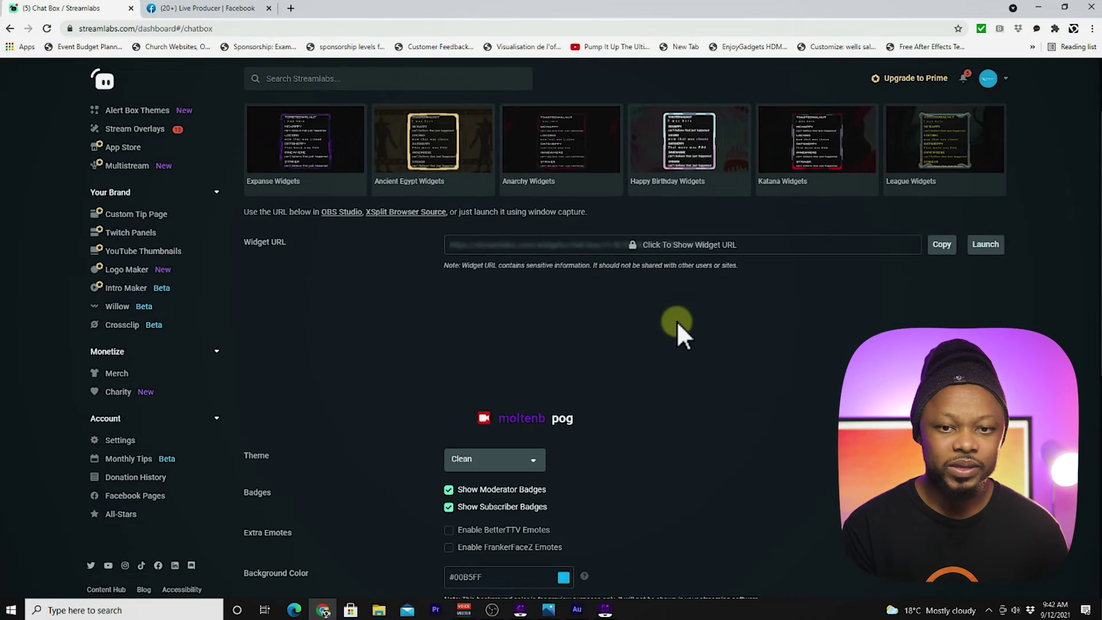
scroll(677, 325, "up", 1)
scroll(676, 324, "down", 3)
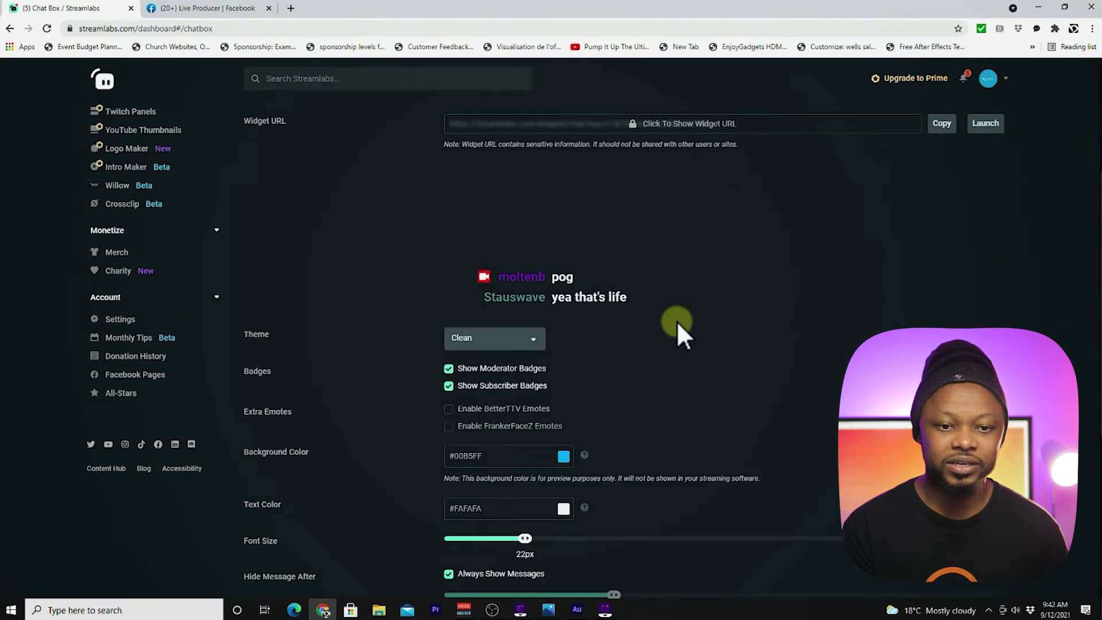
scroll(676, 321, "down", 1)
scroll(676, 321, "up", 3)
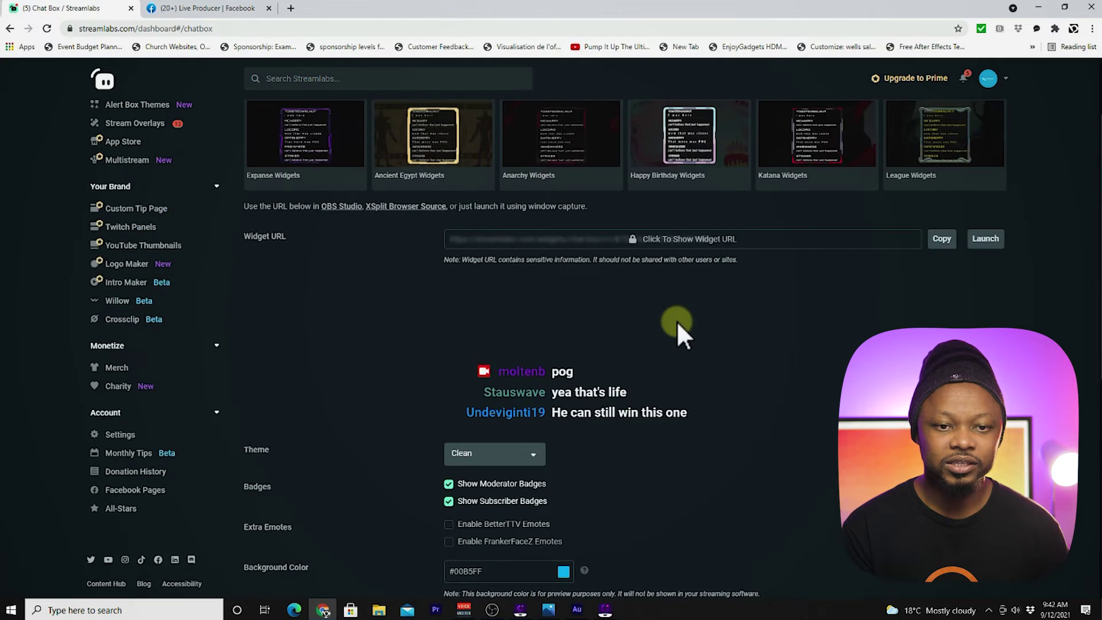
scroll(577, 347, "down", 2)
left_click(527, 345)
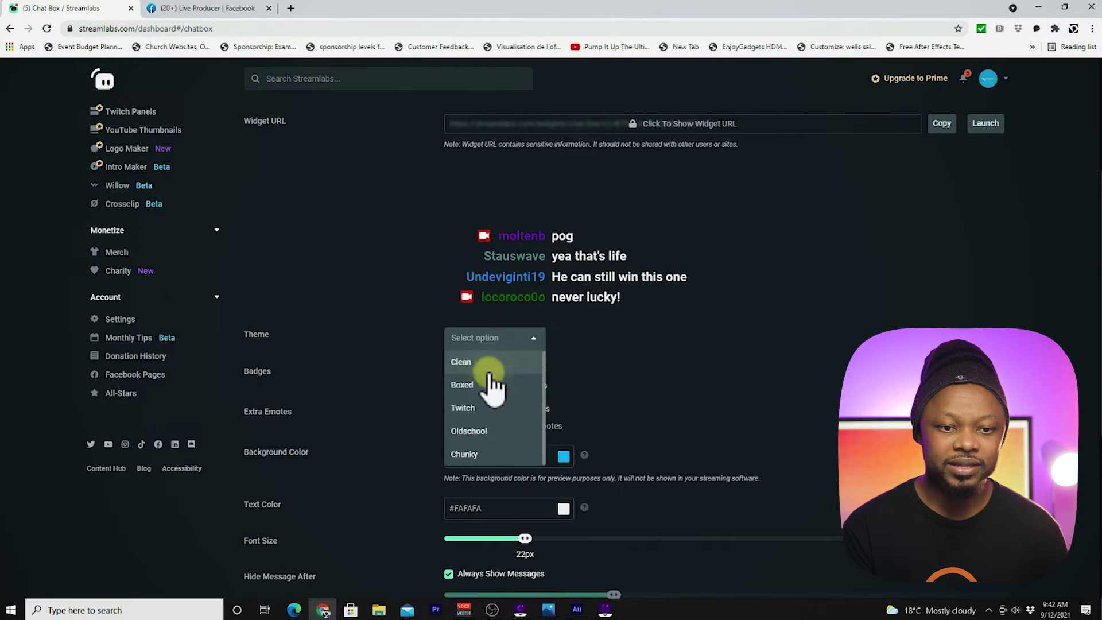
left_click(522, 382)
Step: Untick Always Show Messages so messages hide after a set time
scroll(618, 368, "up", 1)
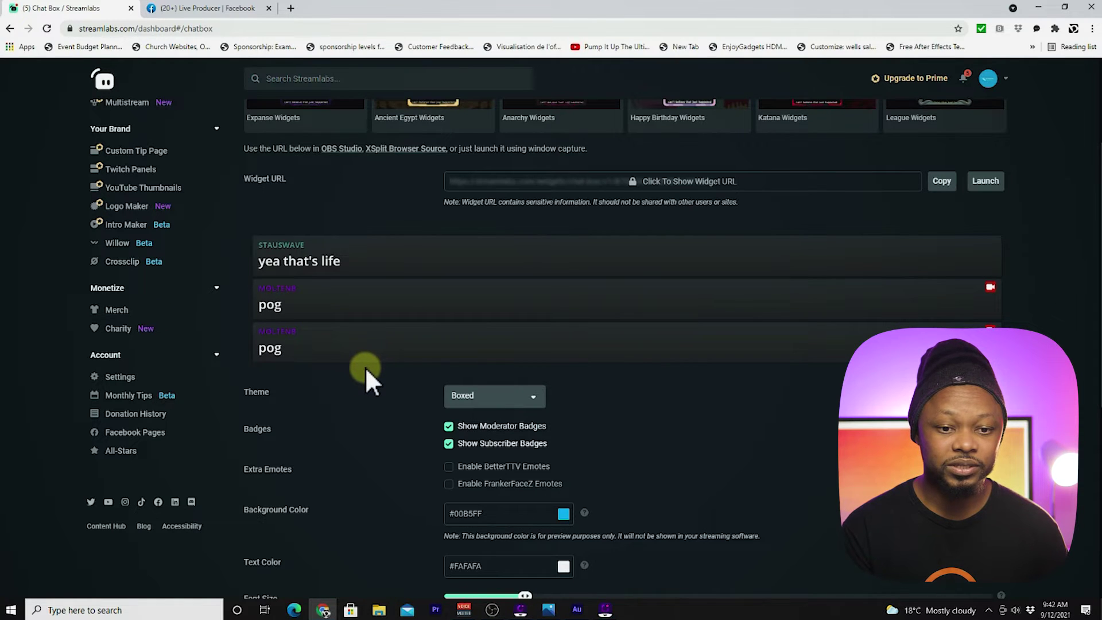
scroll(365, 370, "down", 1)
scroll(396, 382, "down", 2)
scroll(419, 385, "down", 1)
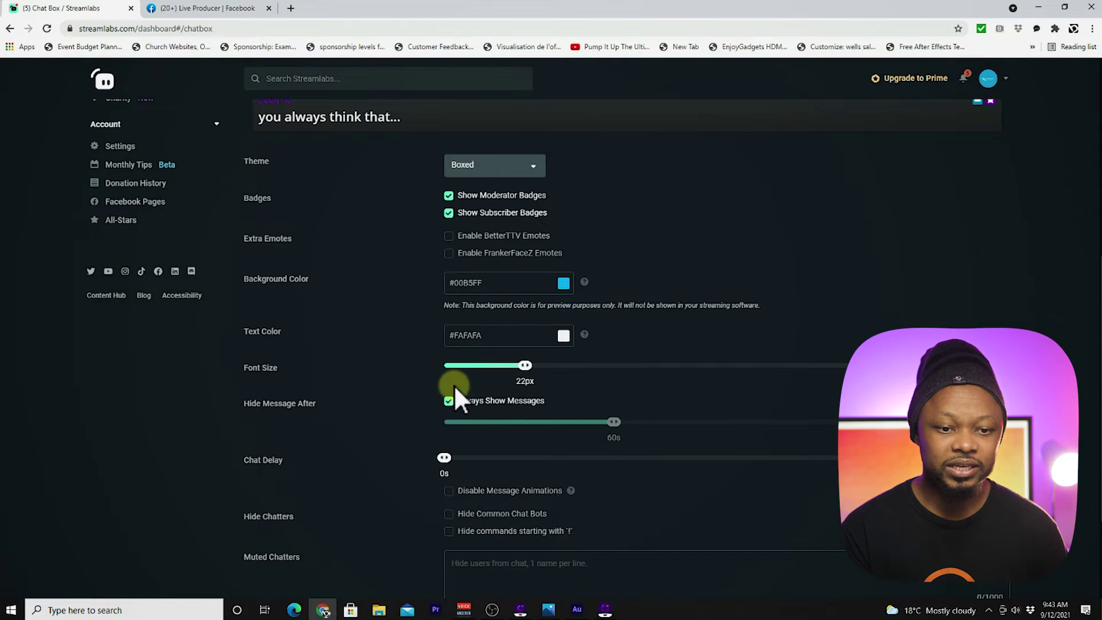
scroll(453, 389, "down", 2)
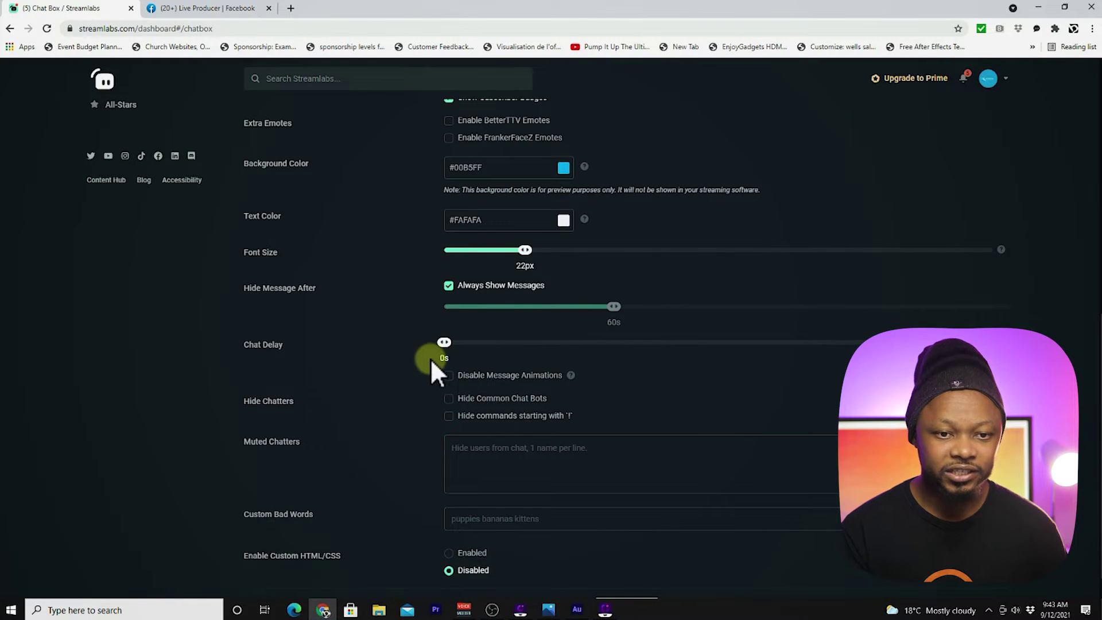
scroll(430, 358, "up", 1)
left_click(450, 308)
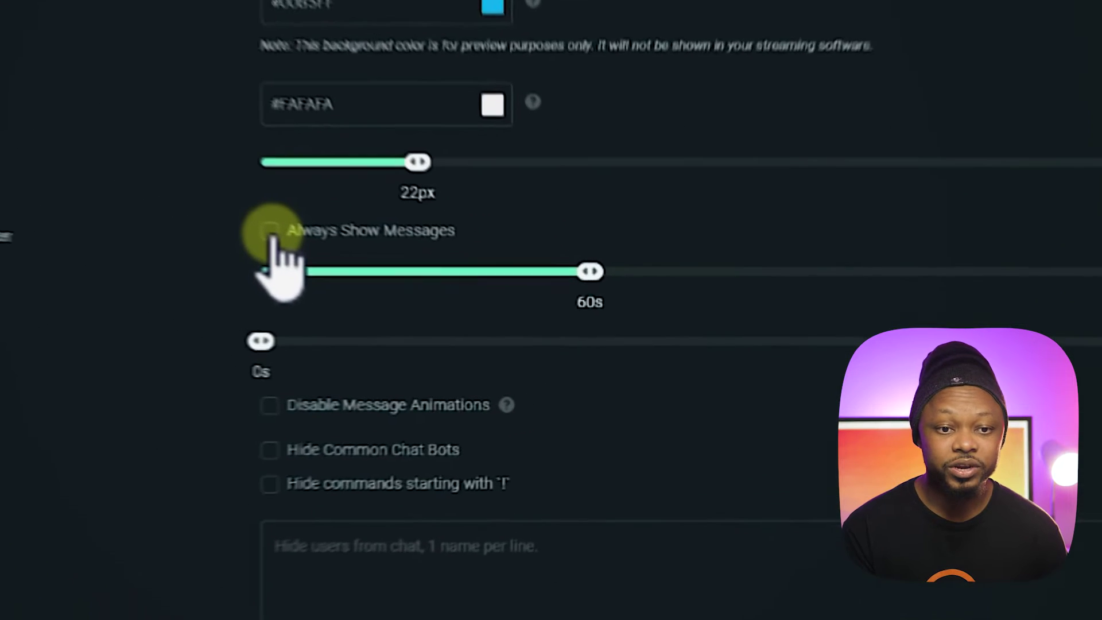
Step: Re-enable Always Show Messages, leaving the message duration slider at 60s
left_click(202, 204)
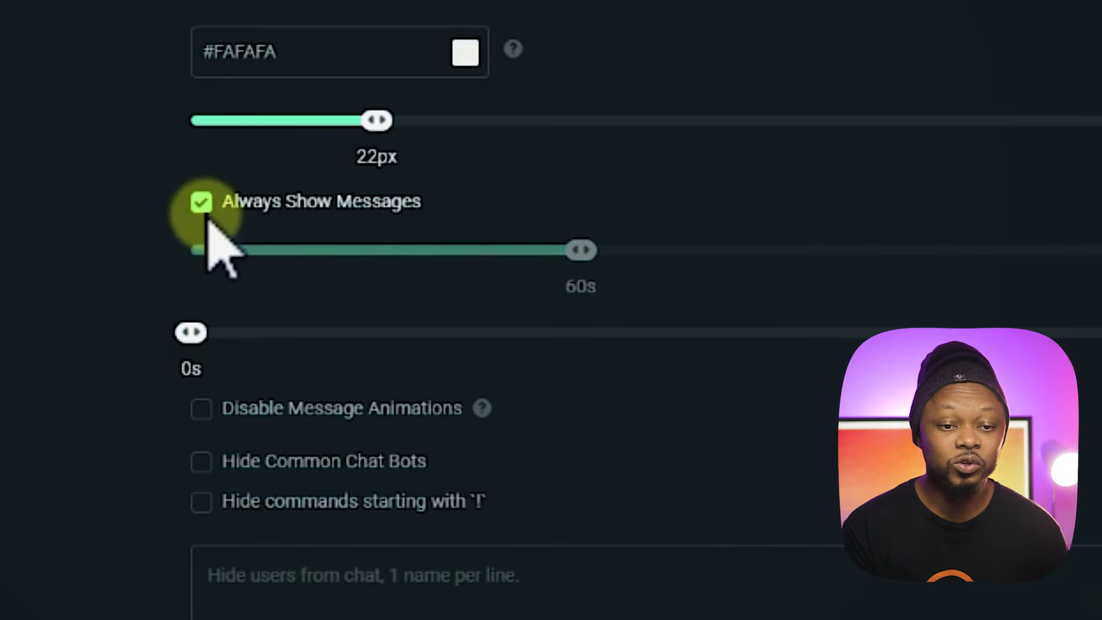
left_click(201, 202)
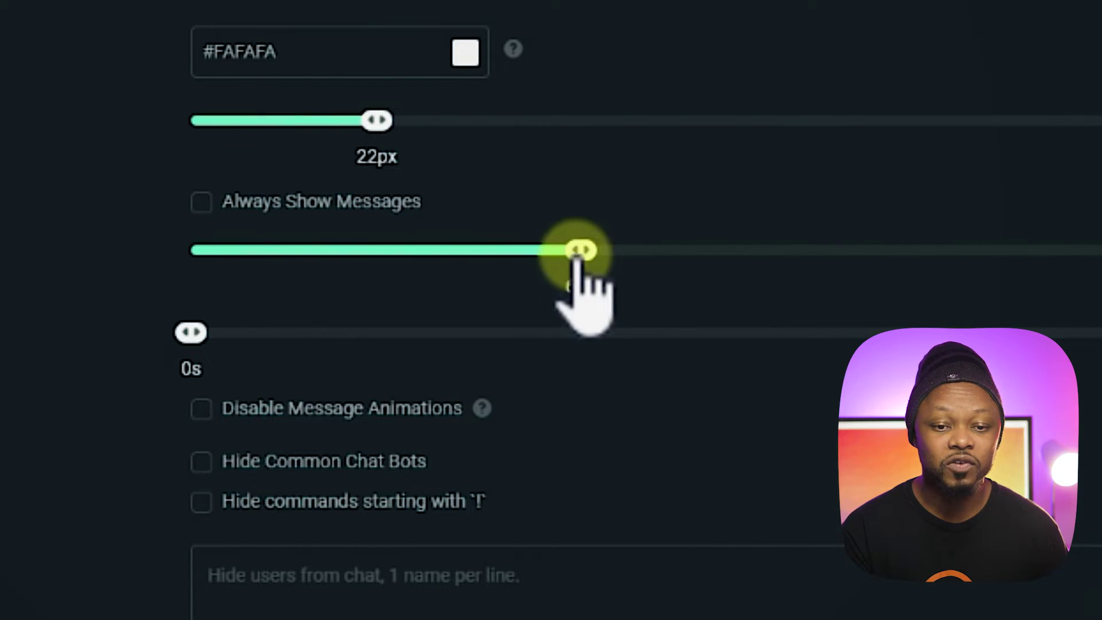
mouse_move(580, 253)
left_mouse_down()
mouse_move(553, 252)
mouse_move(566, 251)
mouse_move(568, 293)
mouse_move(552, 252)
mouse_move(586, 253)
left_mouse_up()
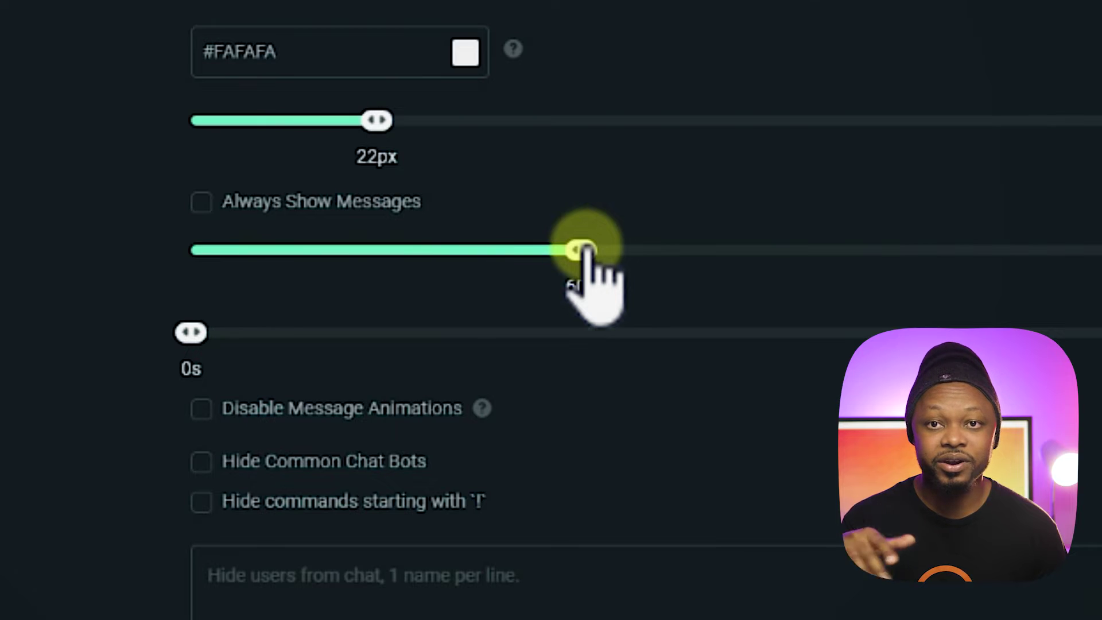
left_click_drag(586, 250, 581, 251)
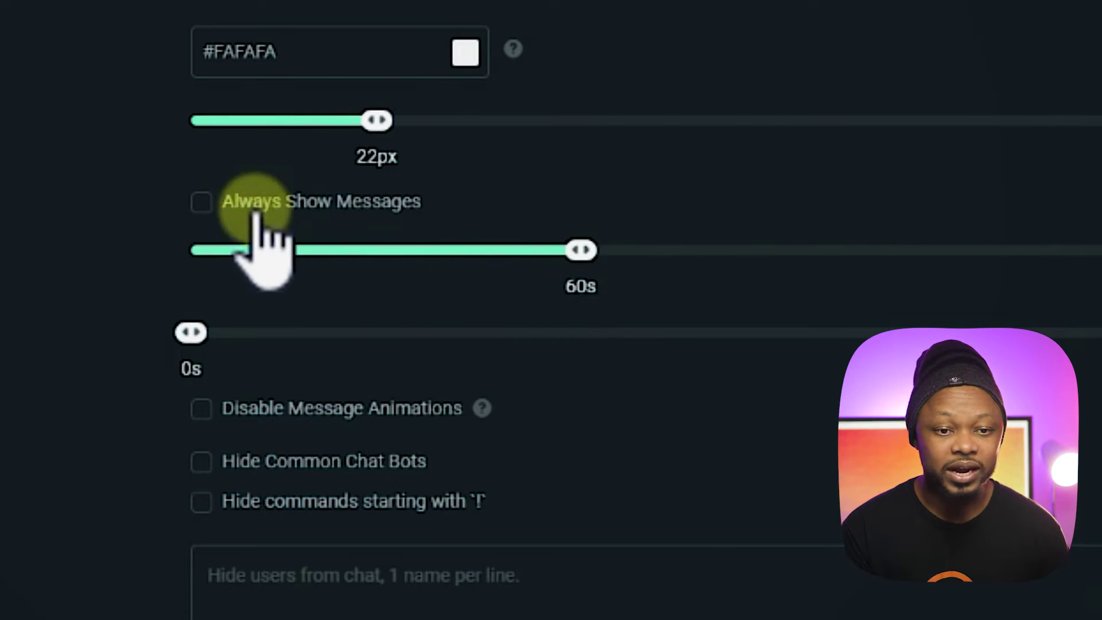
left_click(201, 201)
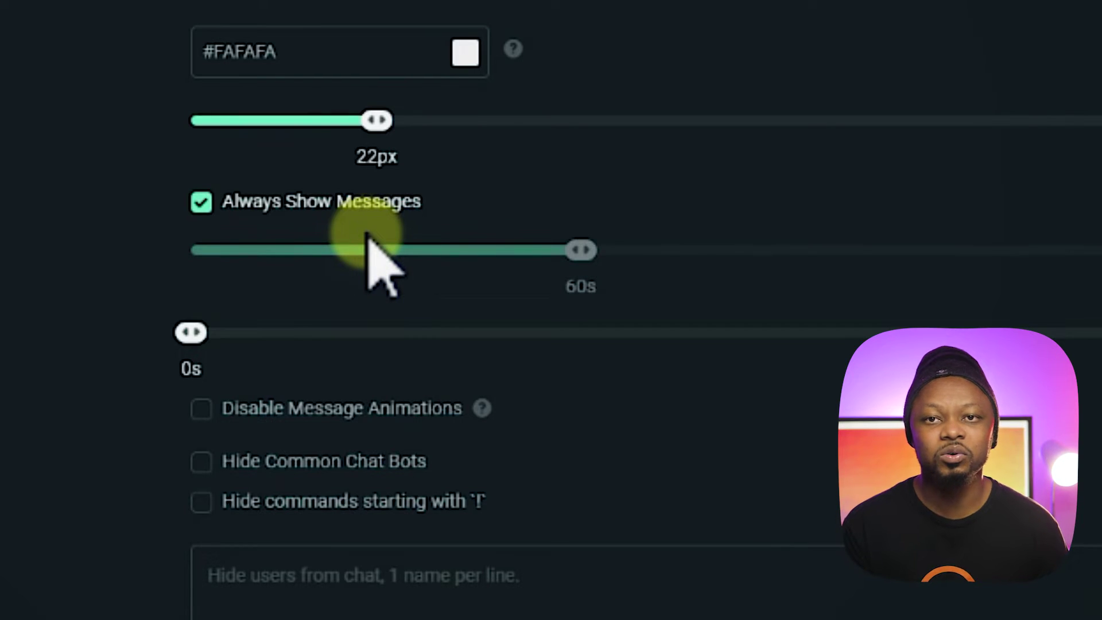
Step: Save the Chat Box settings
scroll(301, 4, "up", 5)
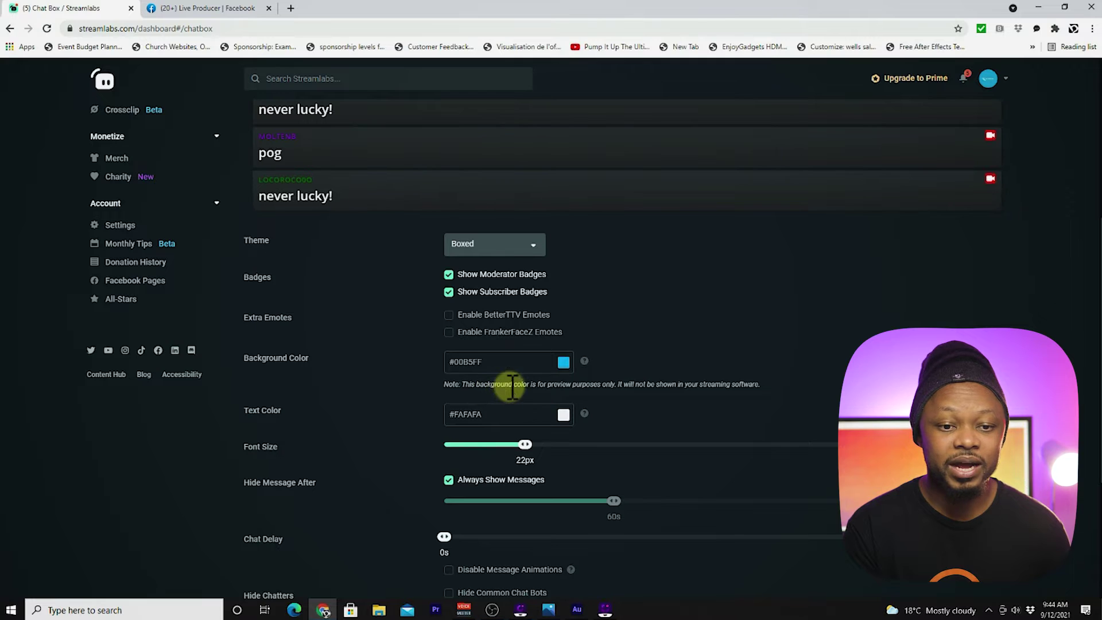
scroll(508, 387, "down", 2)
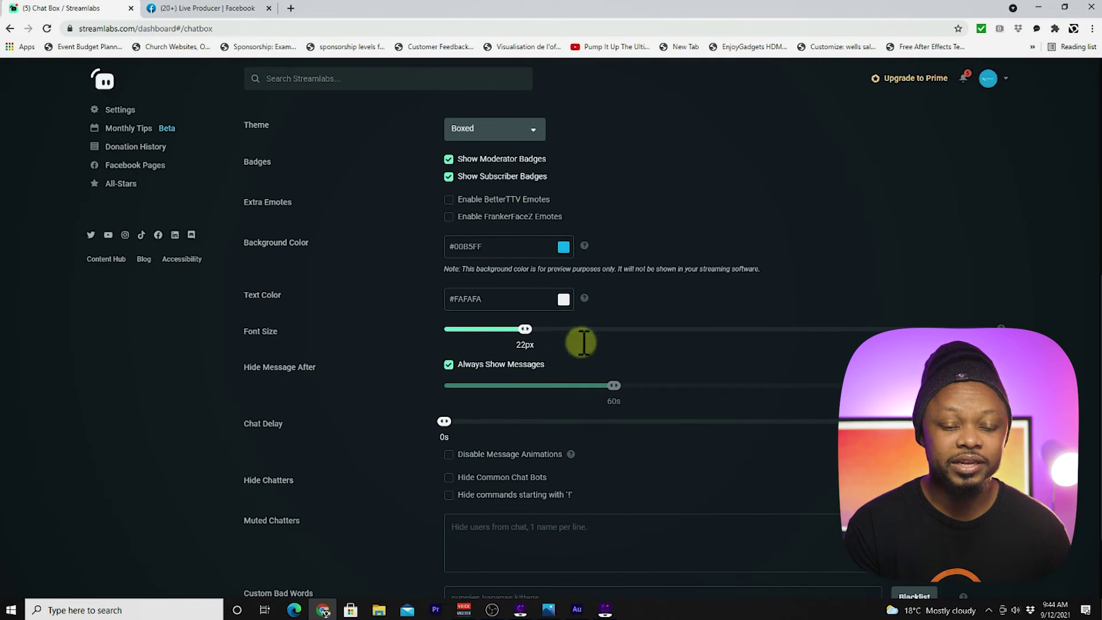
scroll(563, 368, "down", 2)
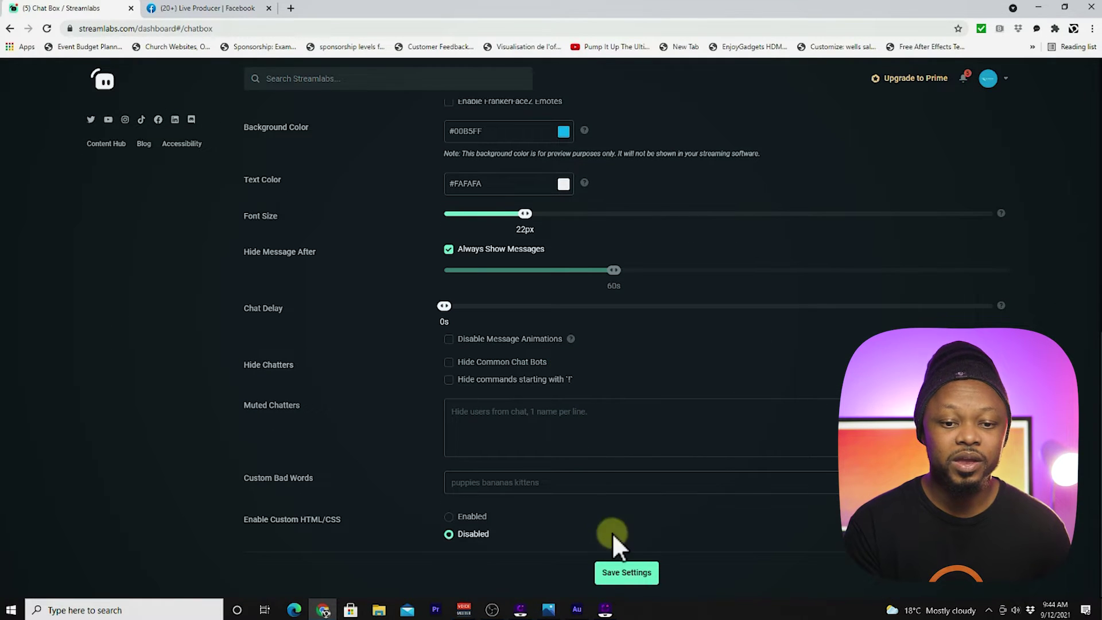
left_click(626, 572)
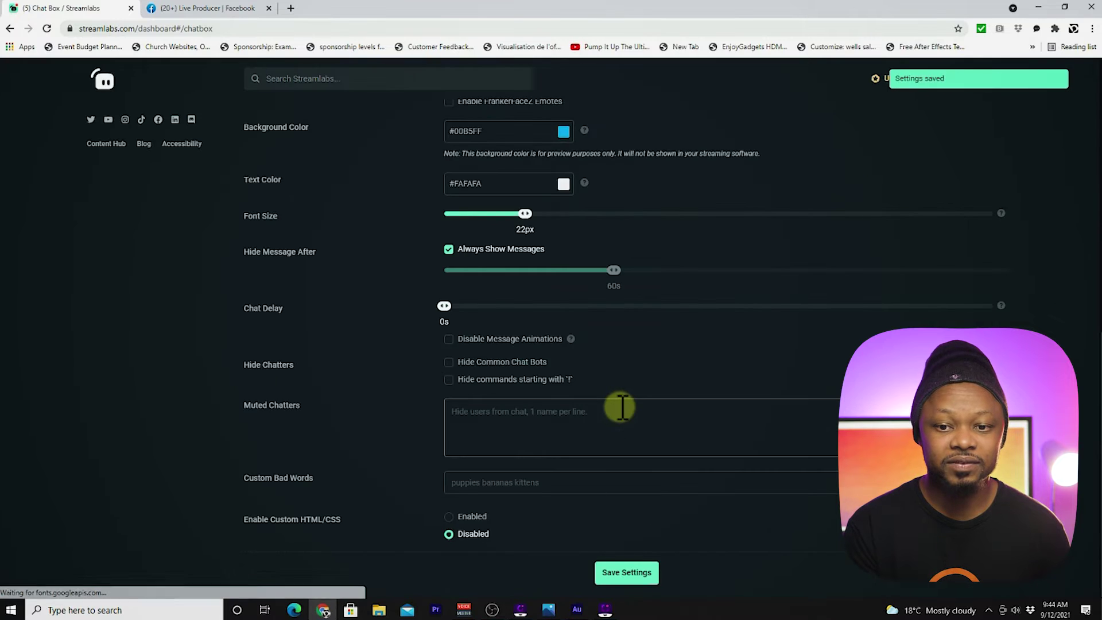
scroll(617, 405, "up", 10)
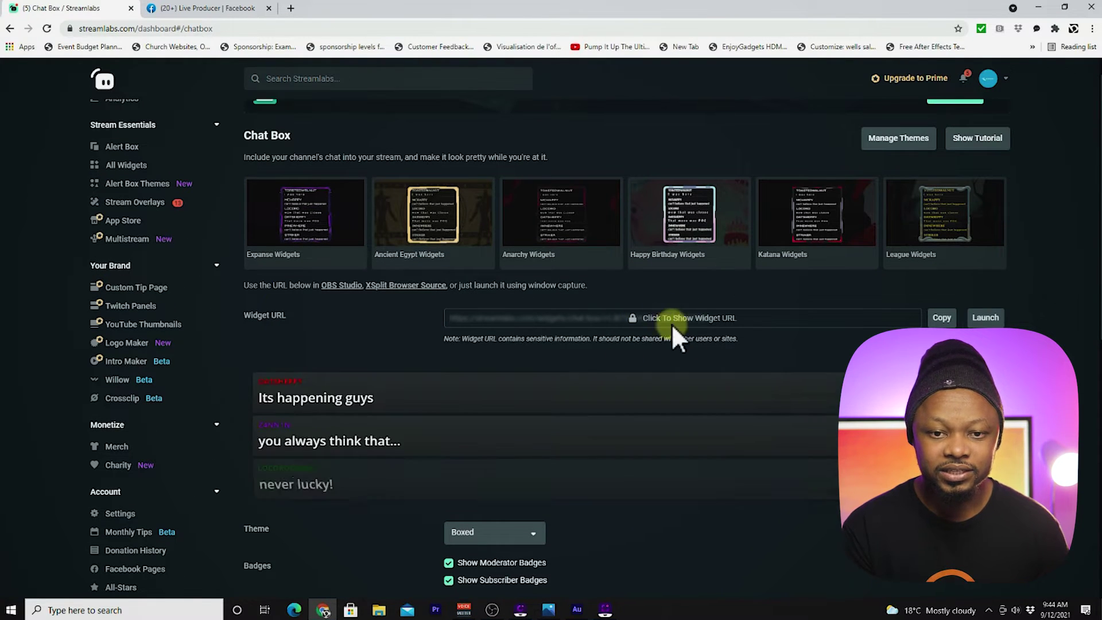
Step: Copy the Chat Box widget URL to the clipboard and bring OBS Studio to the front
left_click(944, 320)
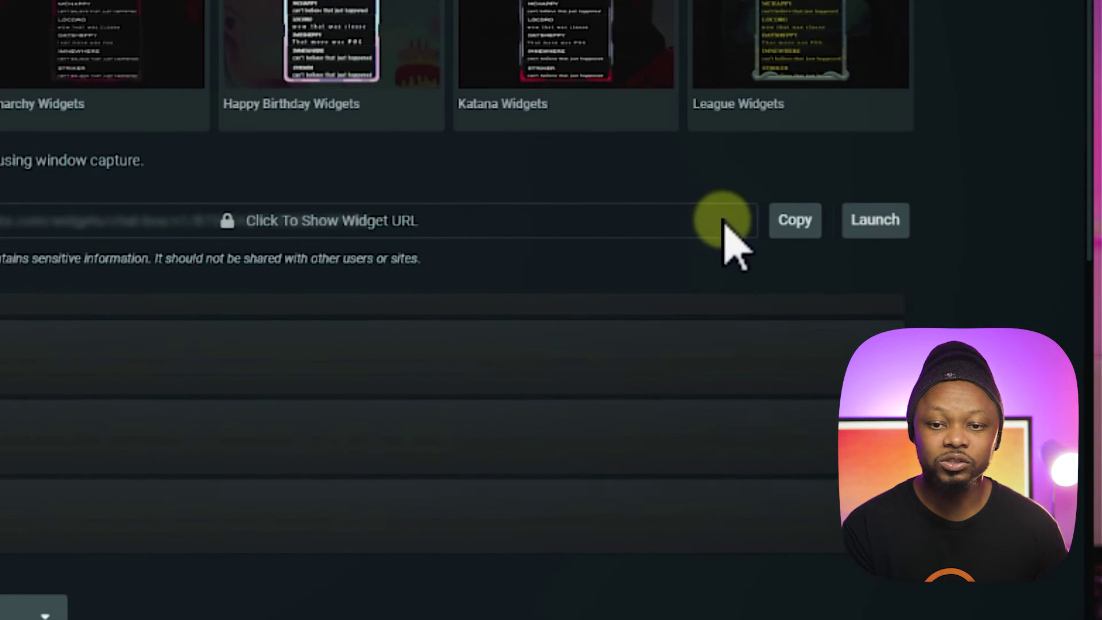
left_click(795, 220)
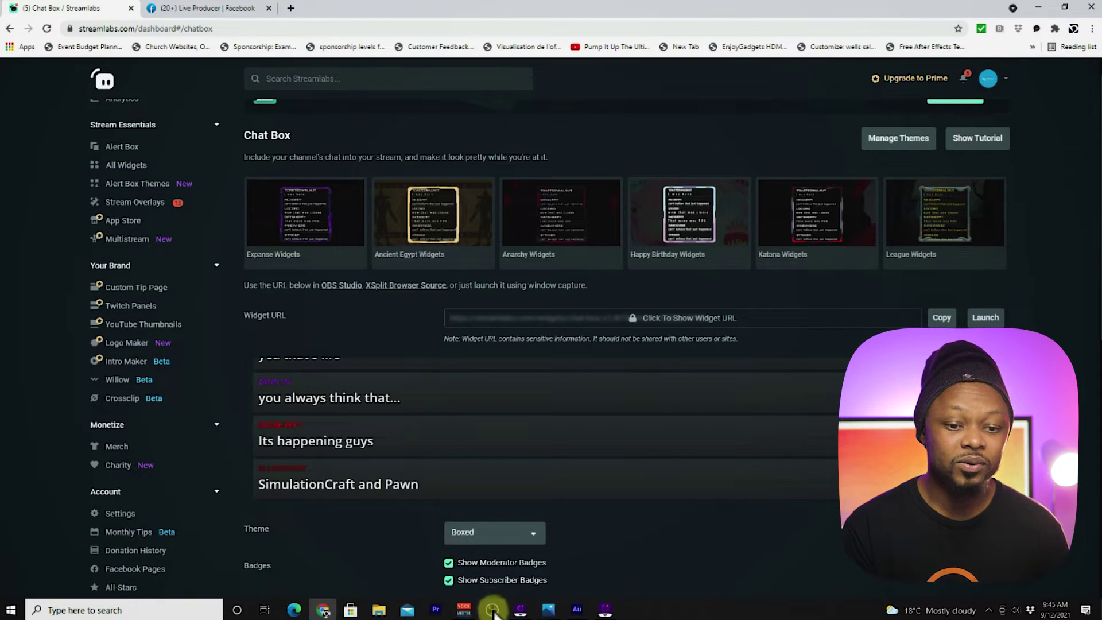
left_click(492, 610)
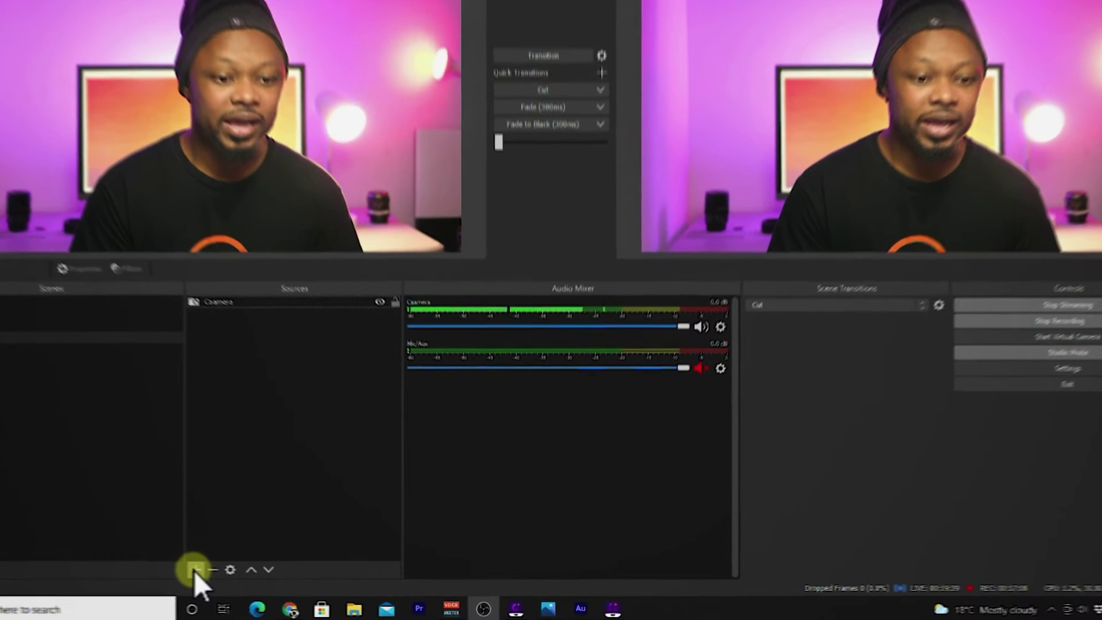
Step: Add a new browser source named FACEBOOK CHAT
left_click(240, 575)
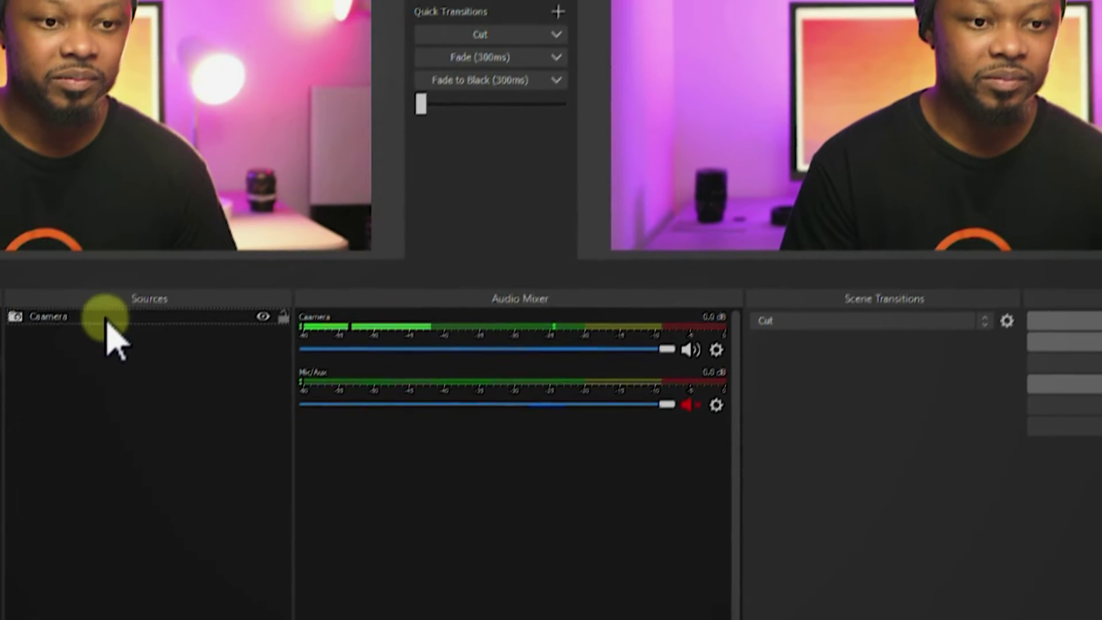
left_click(118, 196)
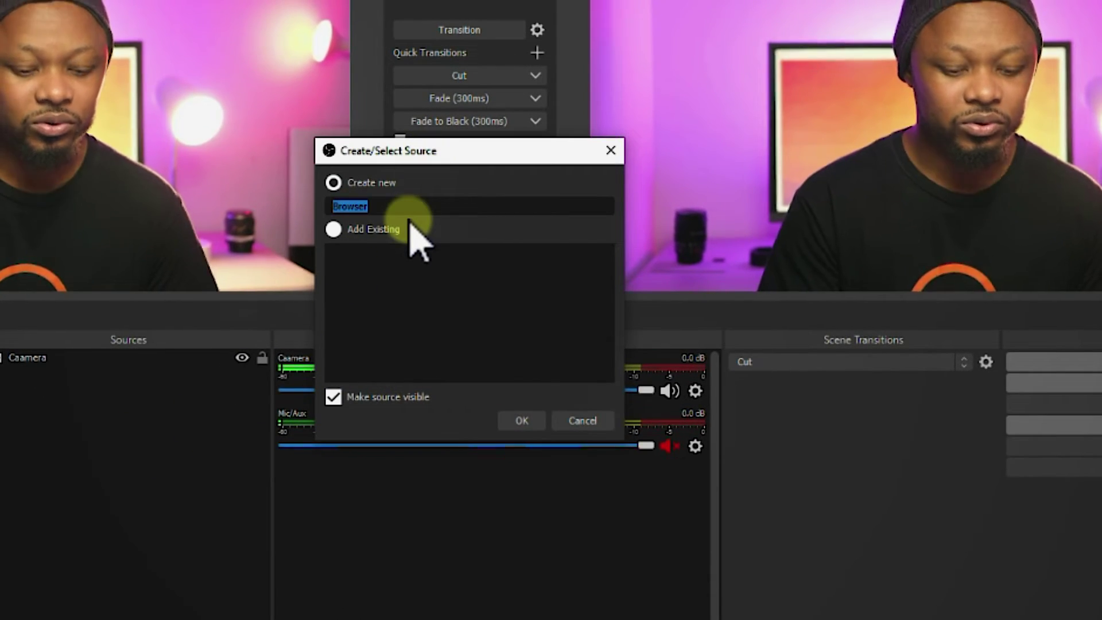
key("BackSpace")
type("FACEBOOK CHAT")
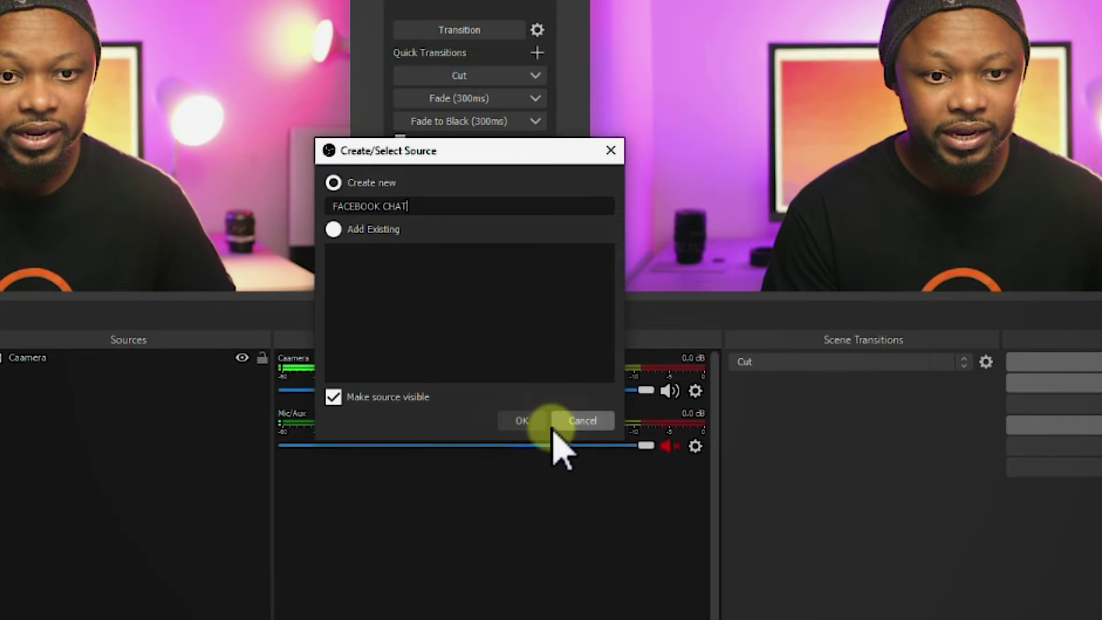
left_click(520, 421)
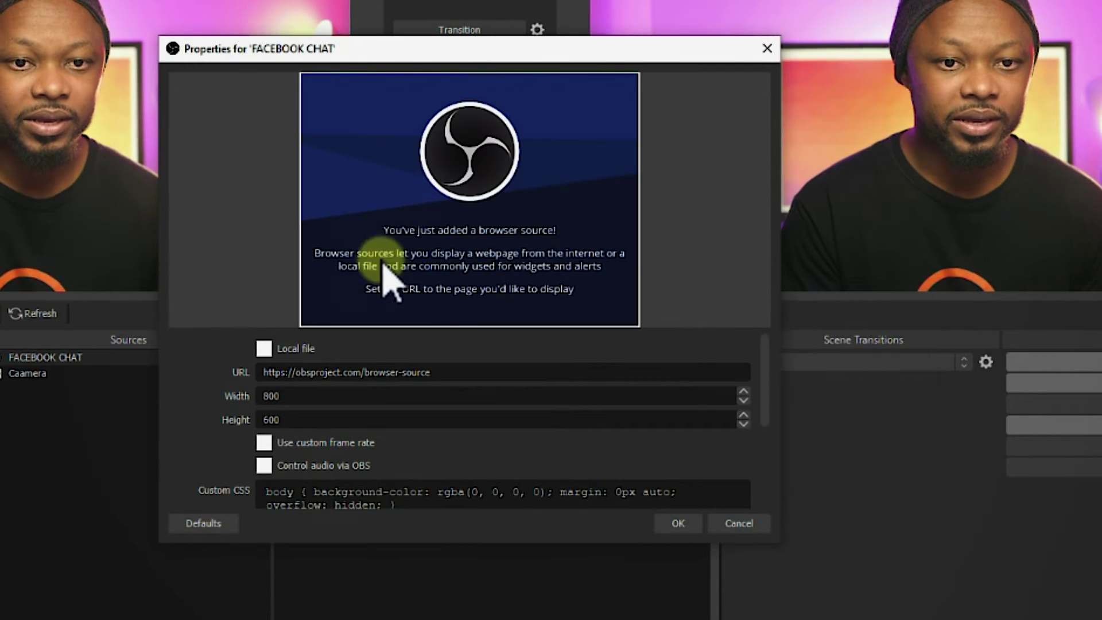
Step: Clear the placeholder URL and set the source size to 1920 × 1080
left_click_drag(430, 372, 182, 344)
left_click(434, 372)
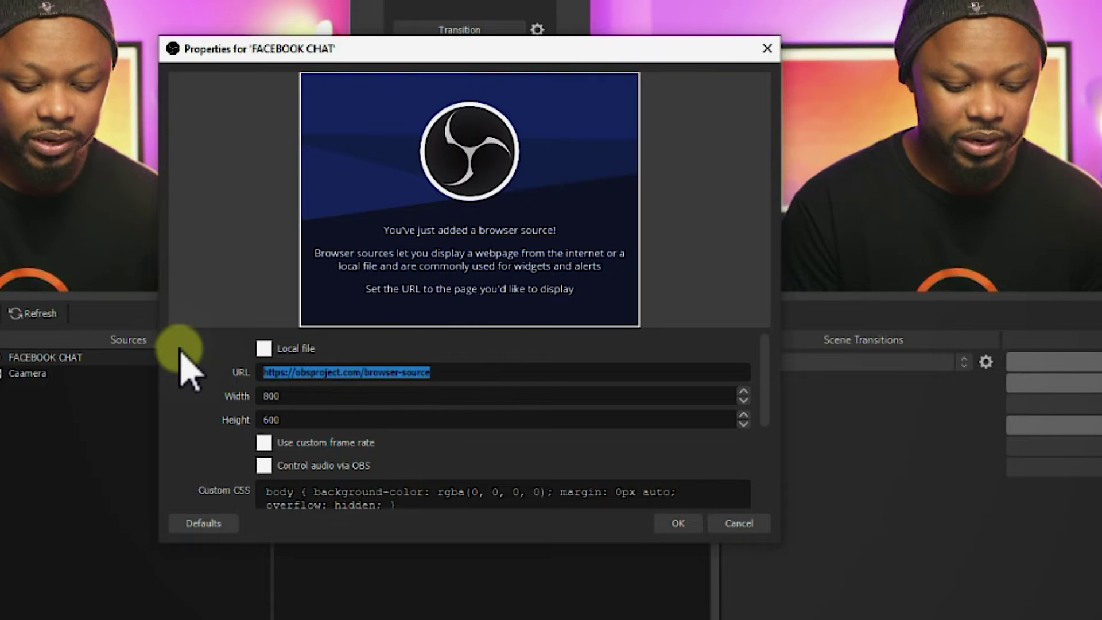
key("BackSpace")
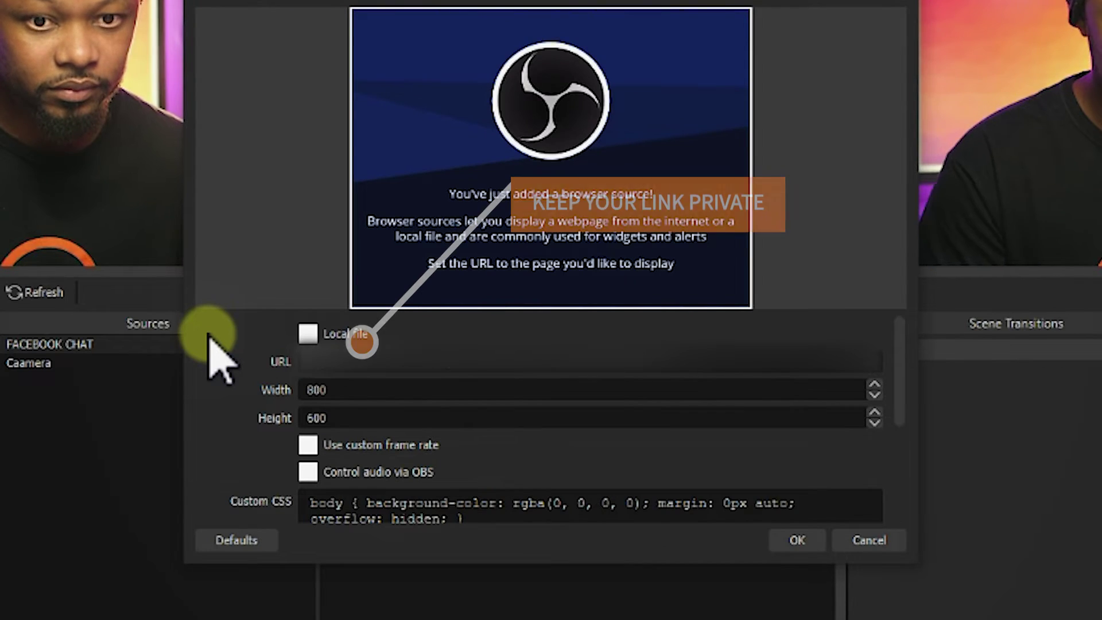
left_click(297, 397)
left_click_drag(348, 390, 278, 389)
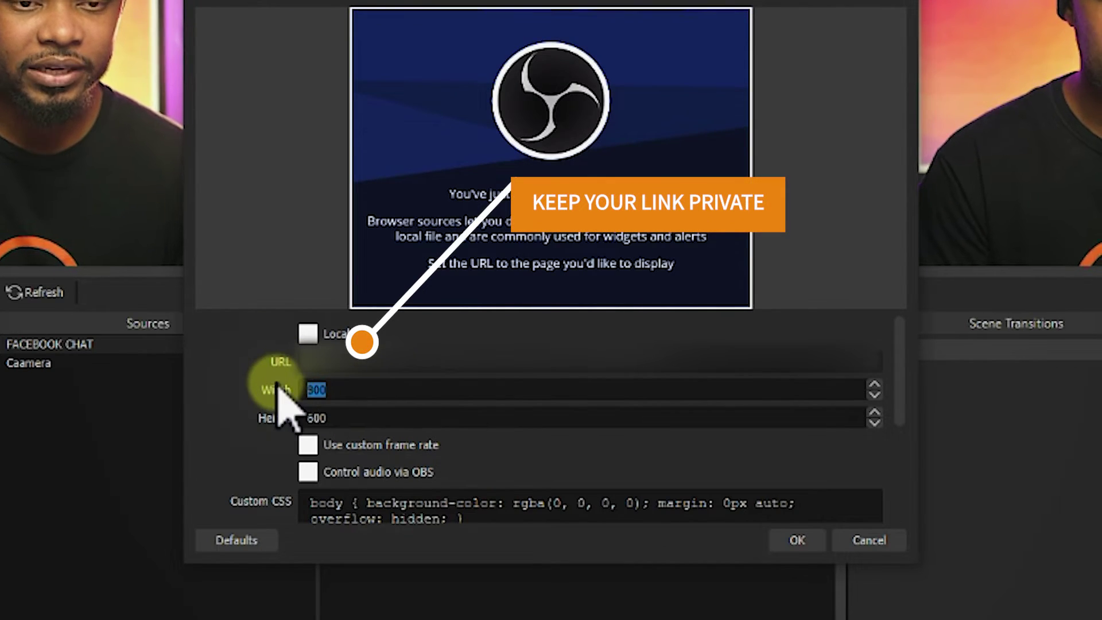
type("192")
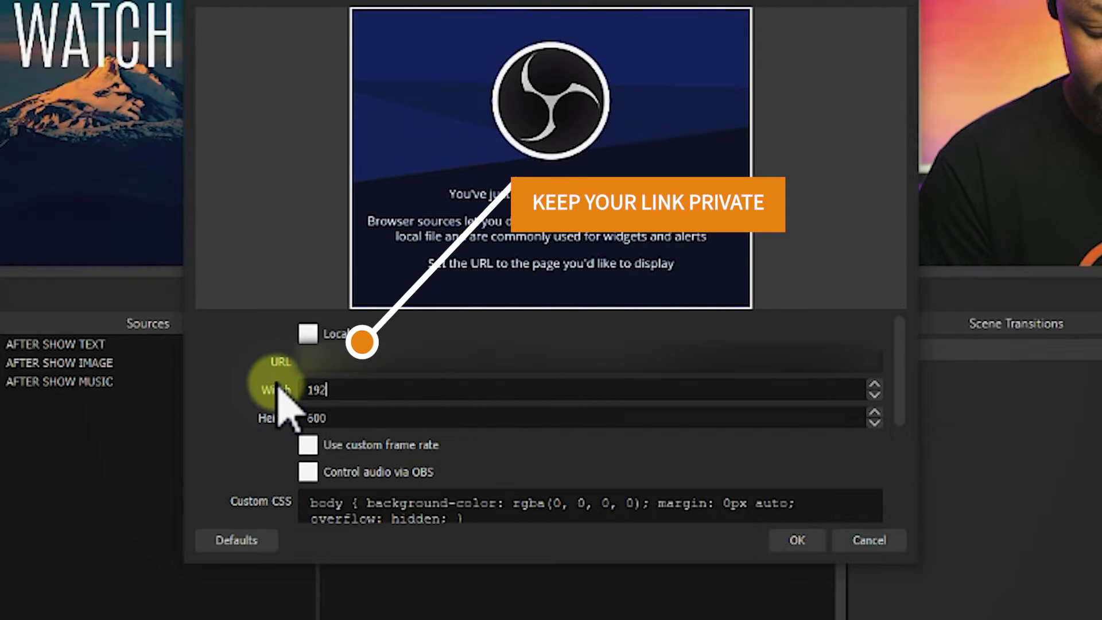
type("0")
left_click_drag(353, 423, 268, 428)
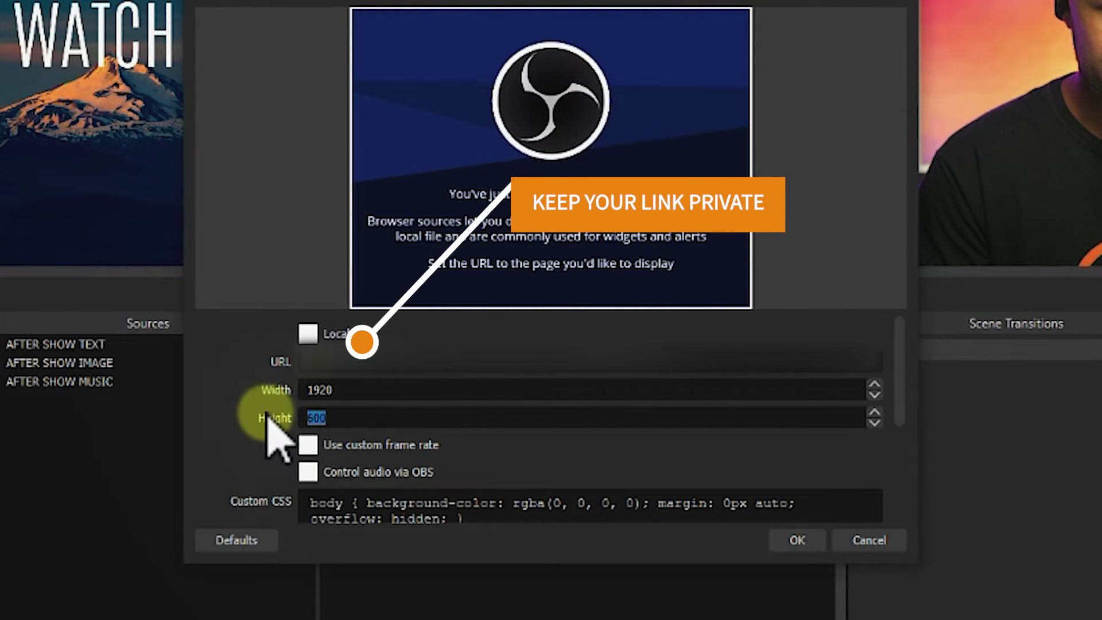
type("1")
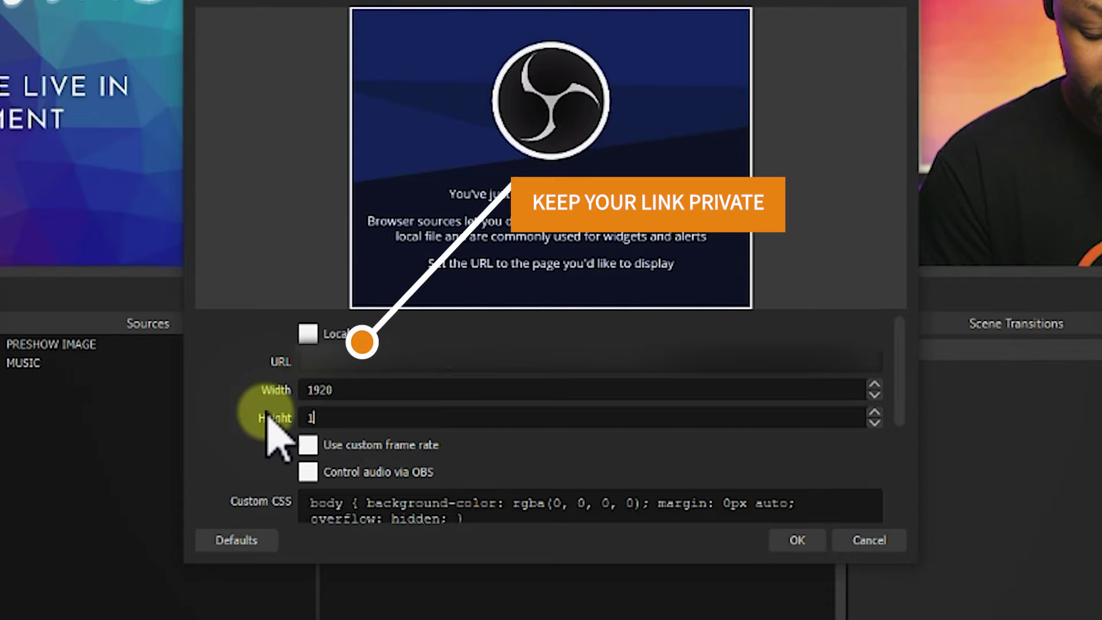
type("080")
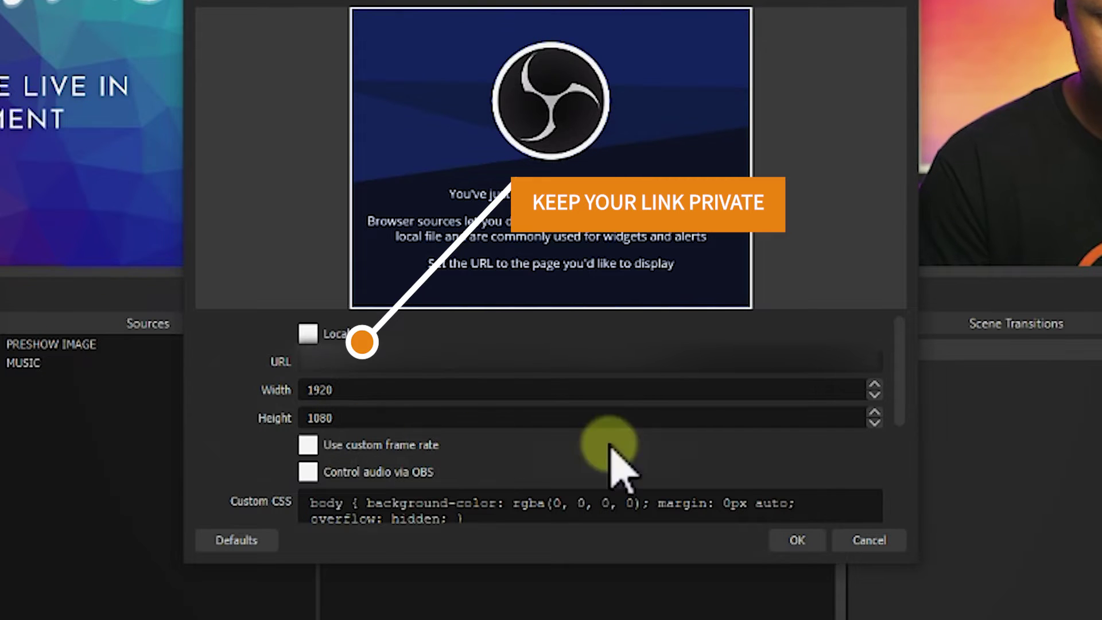
Step: Delete all the default custom CSS and apply the browser source settings
left_click_drag(899, 396, 891, 499)
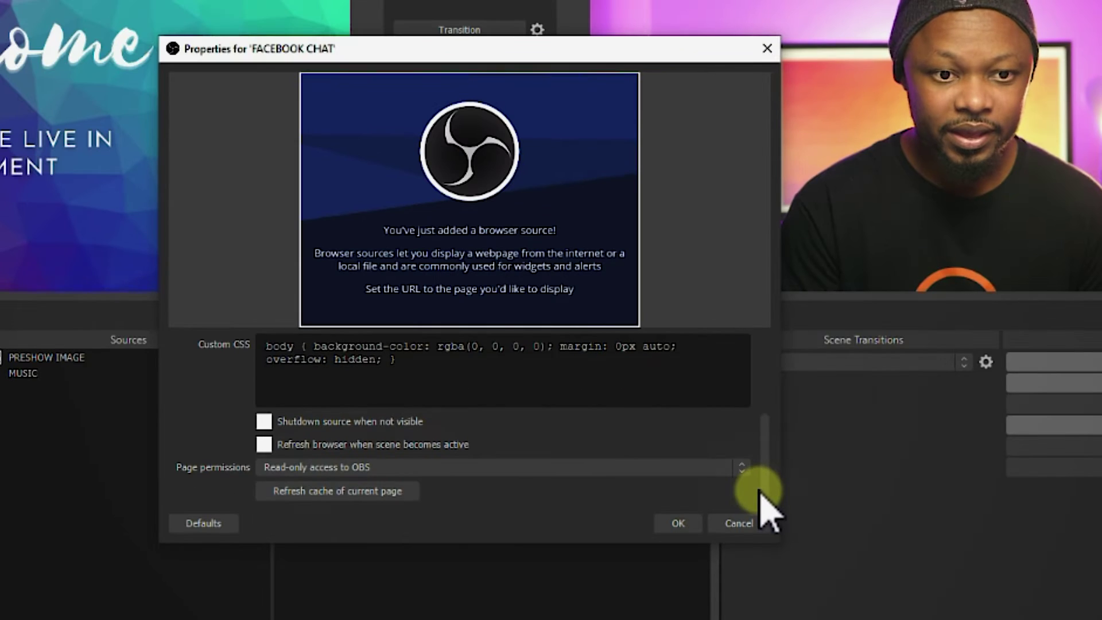
left_click_drag(760, 492, 763, 464)
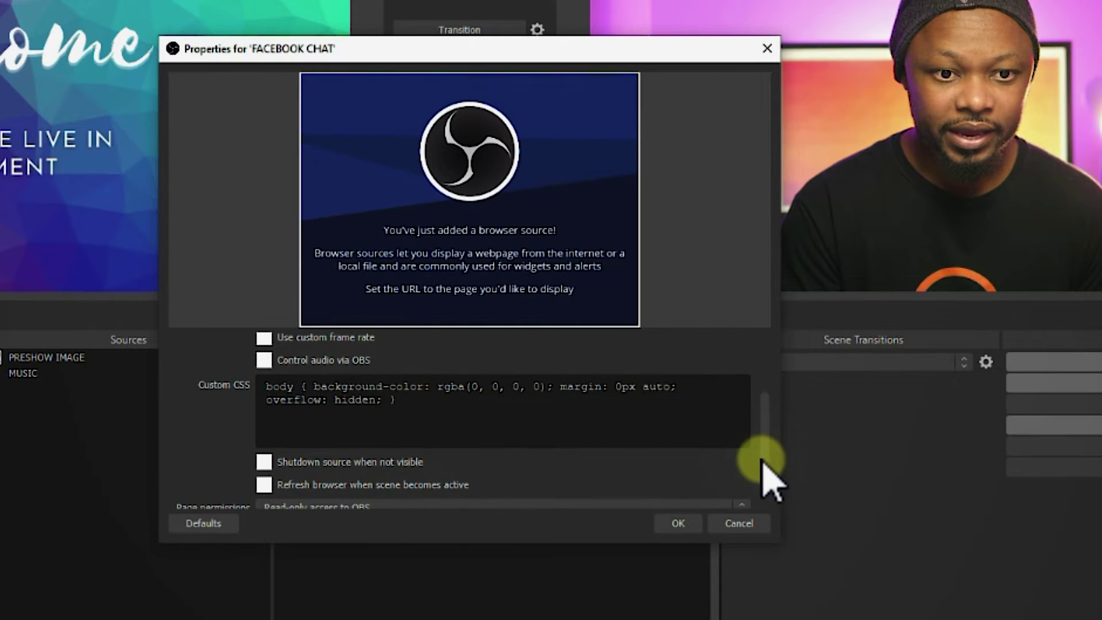
left_click_drag(448, 414, 186, 362)
key("Delete")
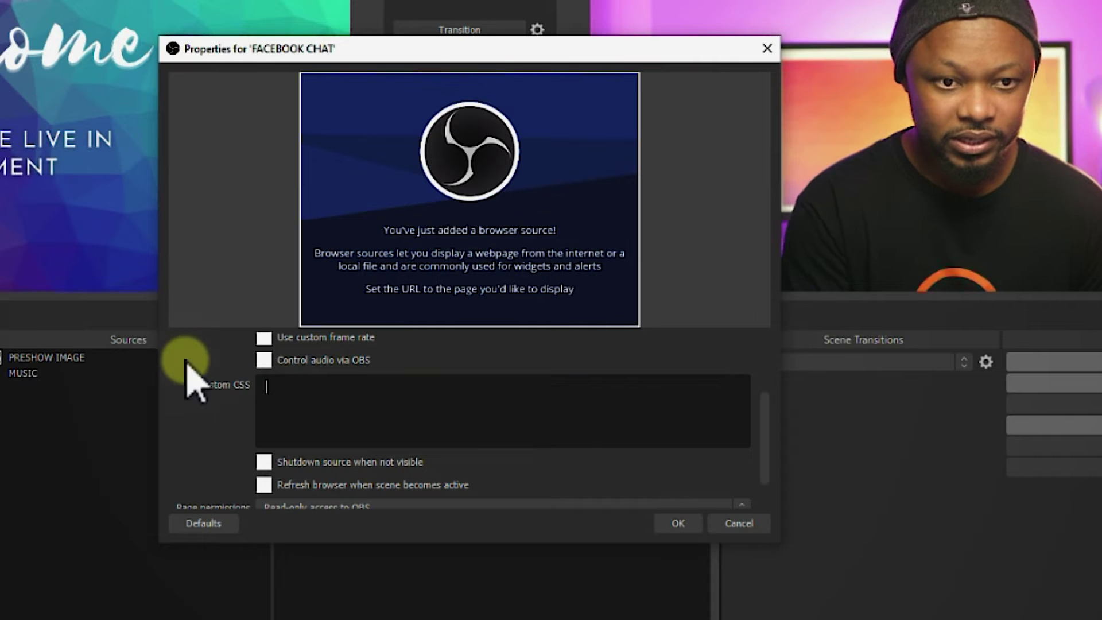
left_click_drag(765, 423, 766, 479)
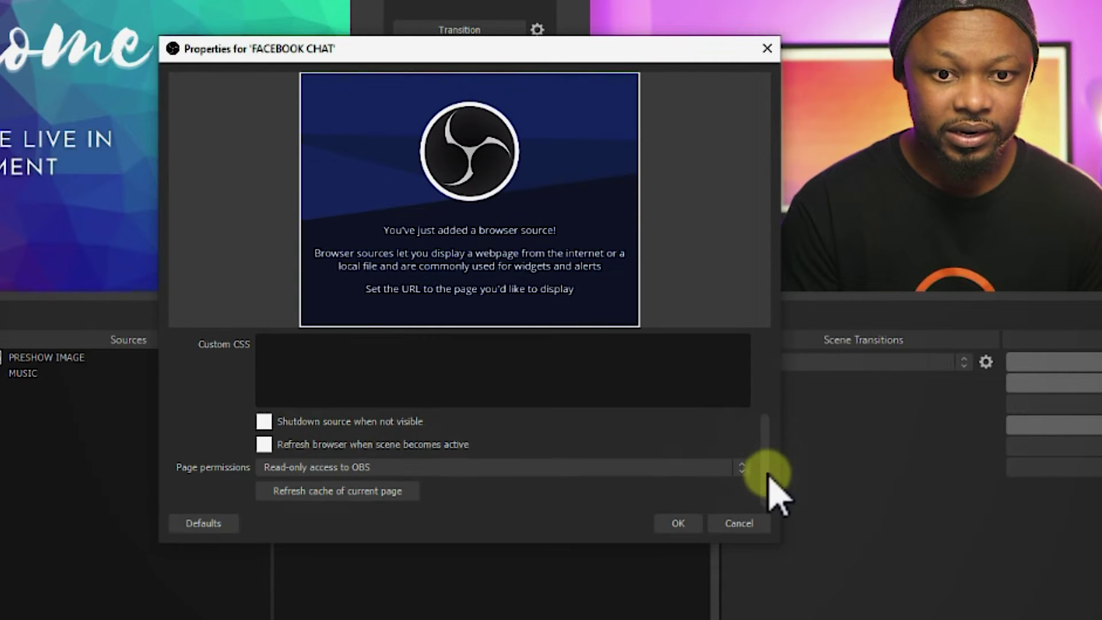
left_click(679, 524)
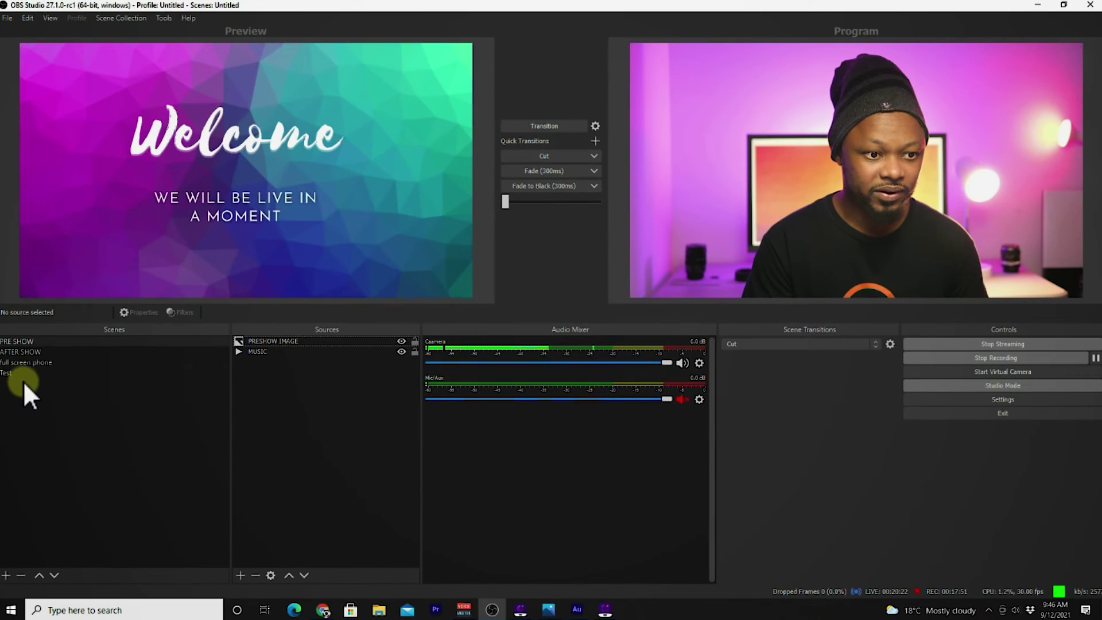
Step: Select the FACEBOOK CHAT source in the Test scene, then bring the Streamlabs Chat Box page forward
left_click(24, 373)
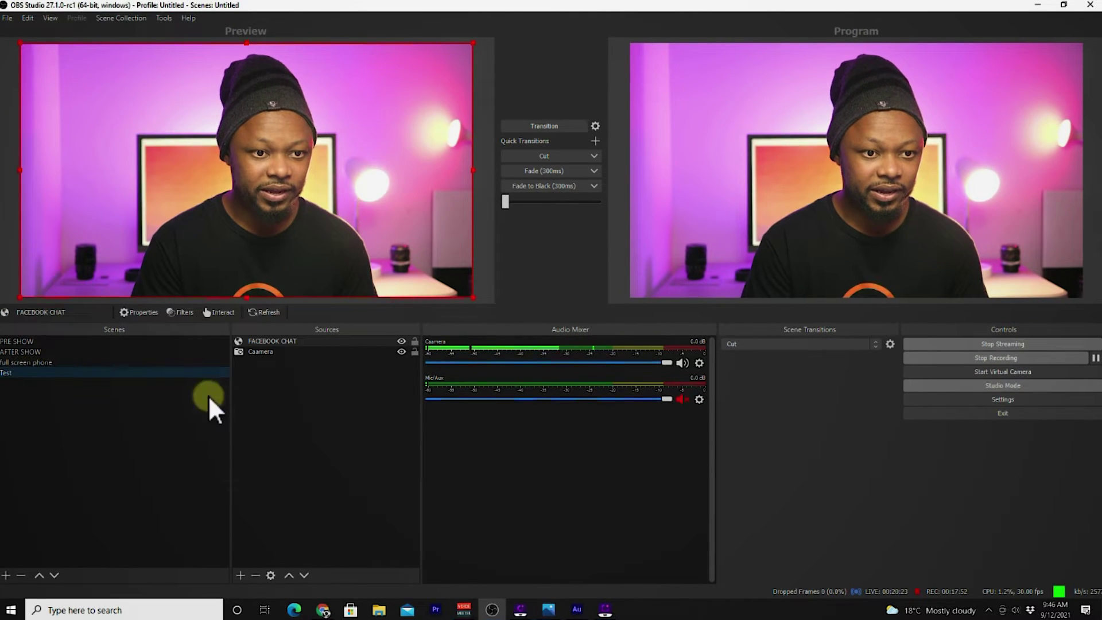
left_click(315, 341)
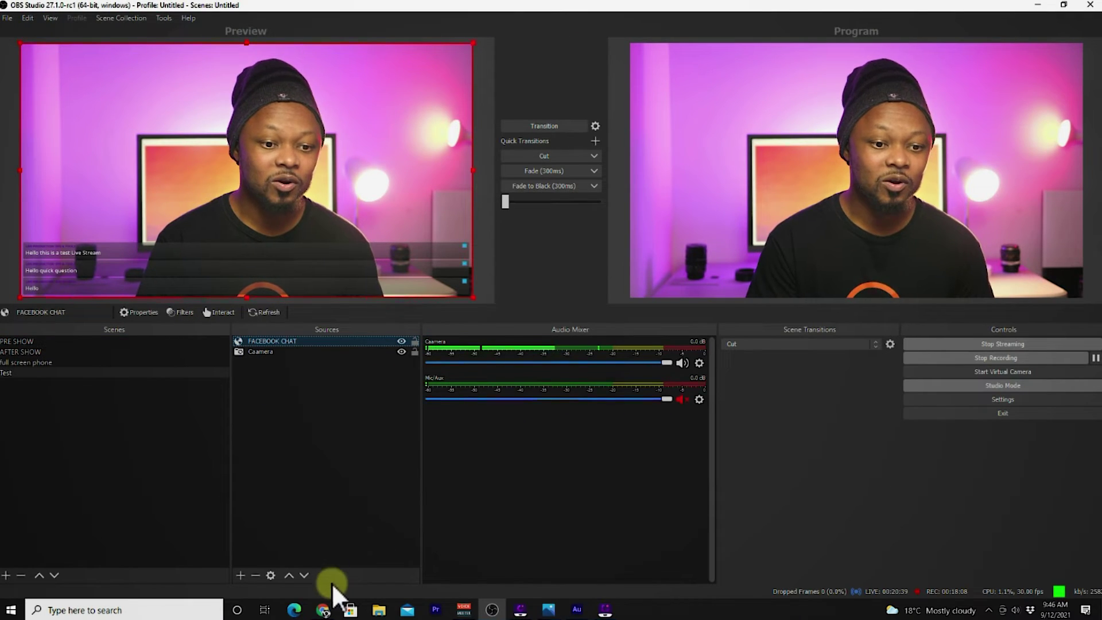
mouse_move(323, 606)
left_click(361, 574)
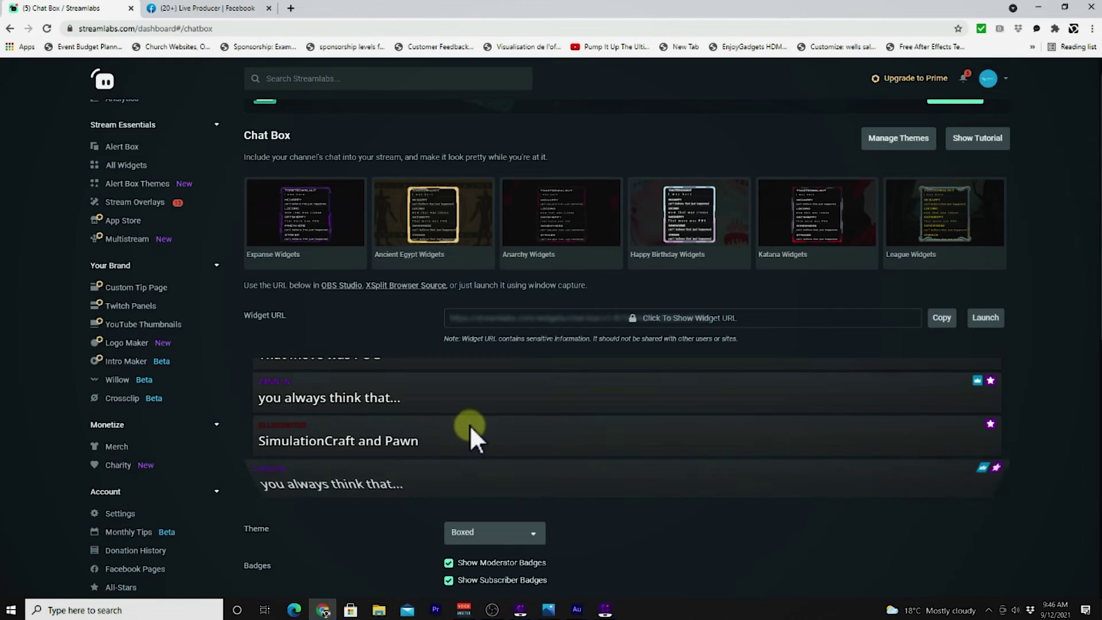
Step: Switch Chrome to the Facebook Live Producer tab to view its comments
left_click(228, 10)
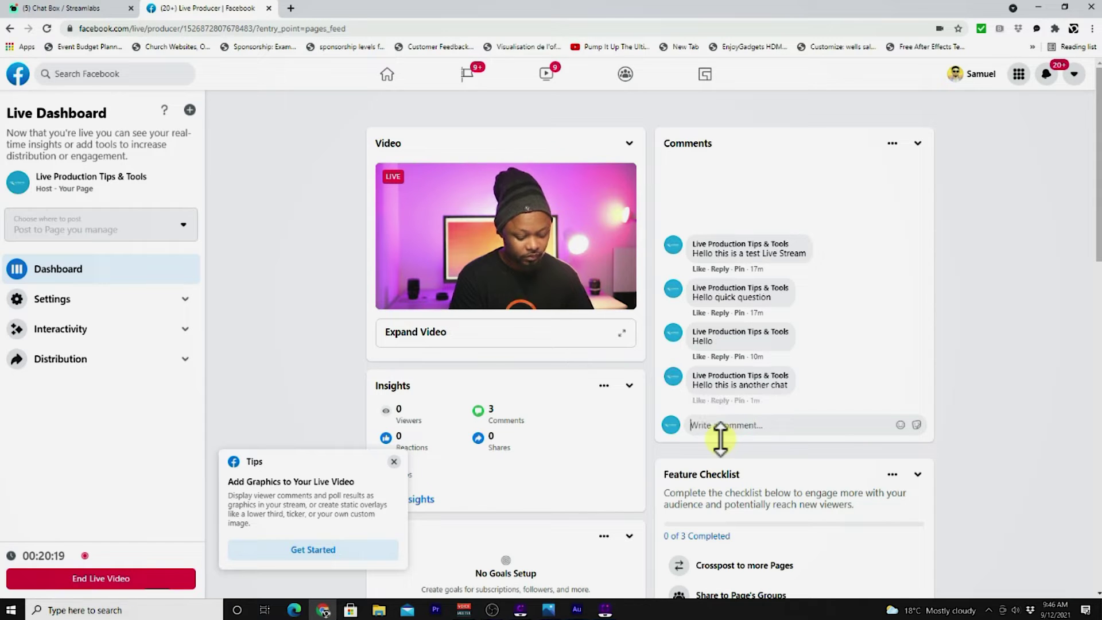
Step: Return to OBS Studio to see the new comment in the chat overlay
left_click(492, 609)
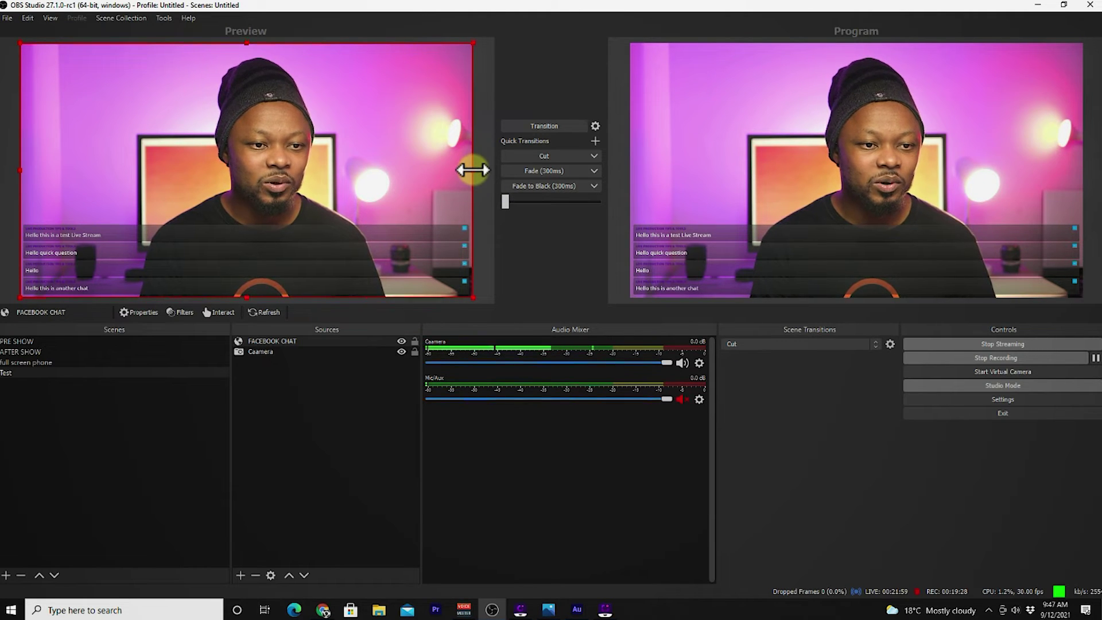
Step: Fit the chat overlay to the screen with Ctrl+F and crop its top to show two comments
left_click_drag(471, 170, 283, 184)
left_click_drag(177, 172, 188, 281)
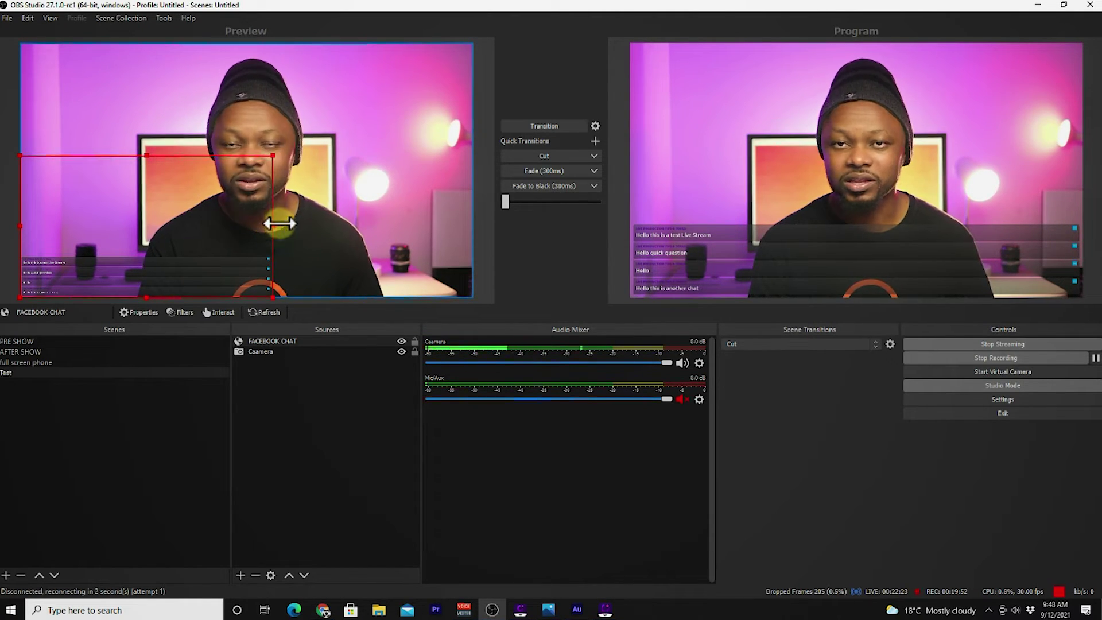
key("ctrl+f")
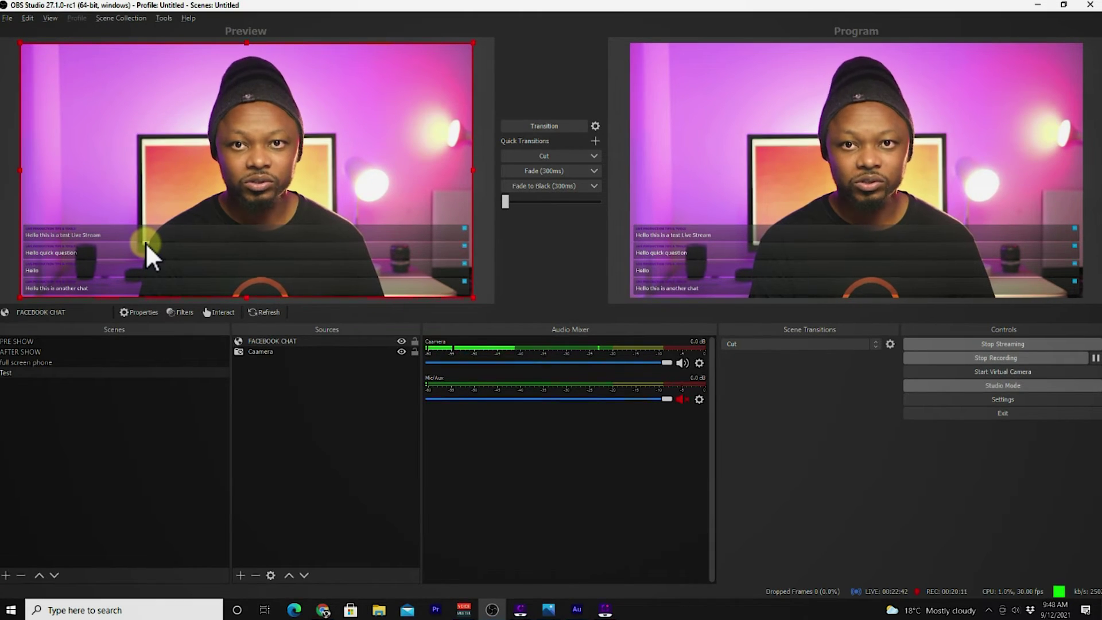
left_click_drag(248, 41, 236, 158)
left_click_drag(233, 213, 233, 220)
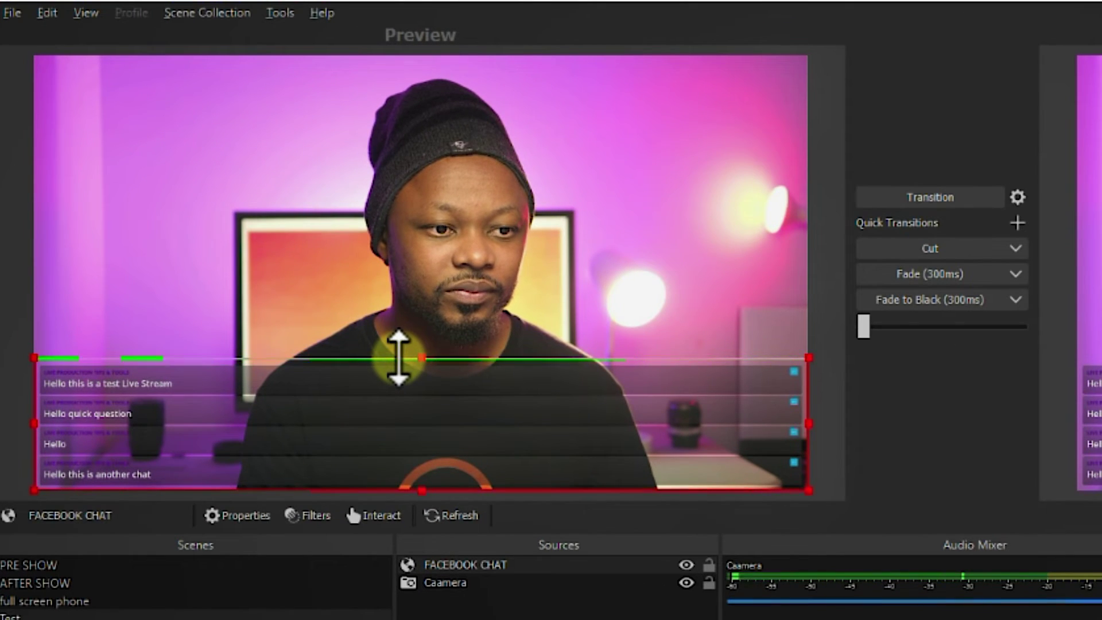
left_click_drag(398, 357, 393, 422)
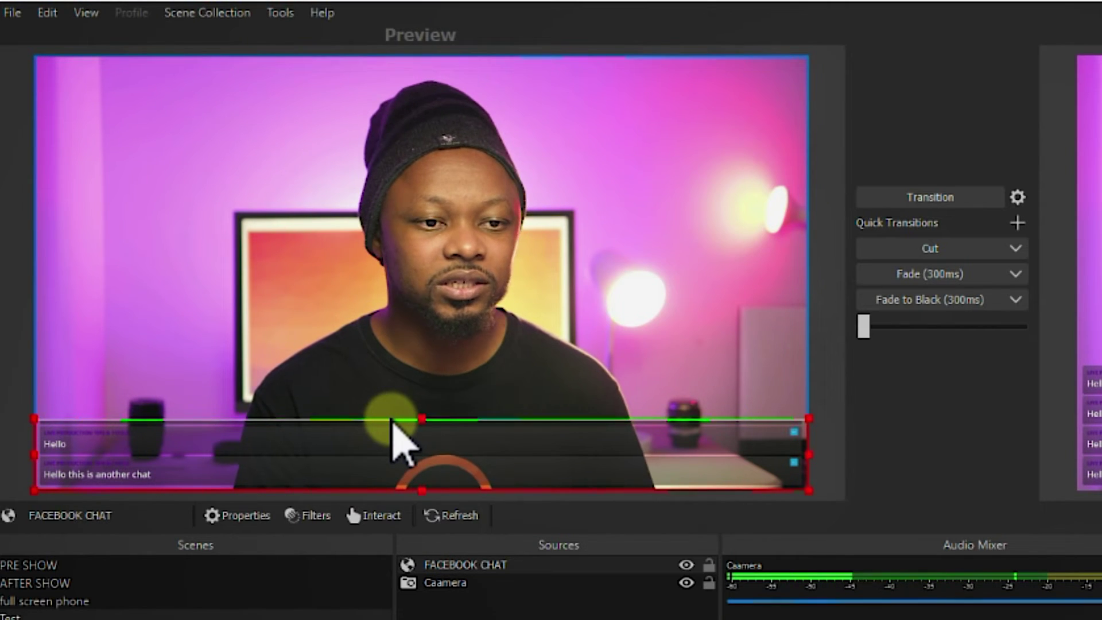
Step: Crop the chat from the right and enlarge it into a two-comment box at lower left
left_click_drag(808, 453, 365, 474)
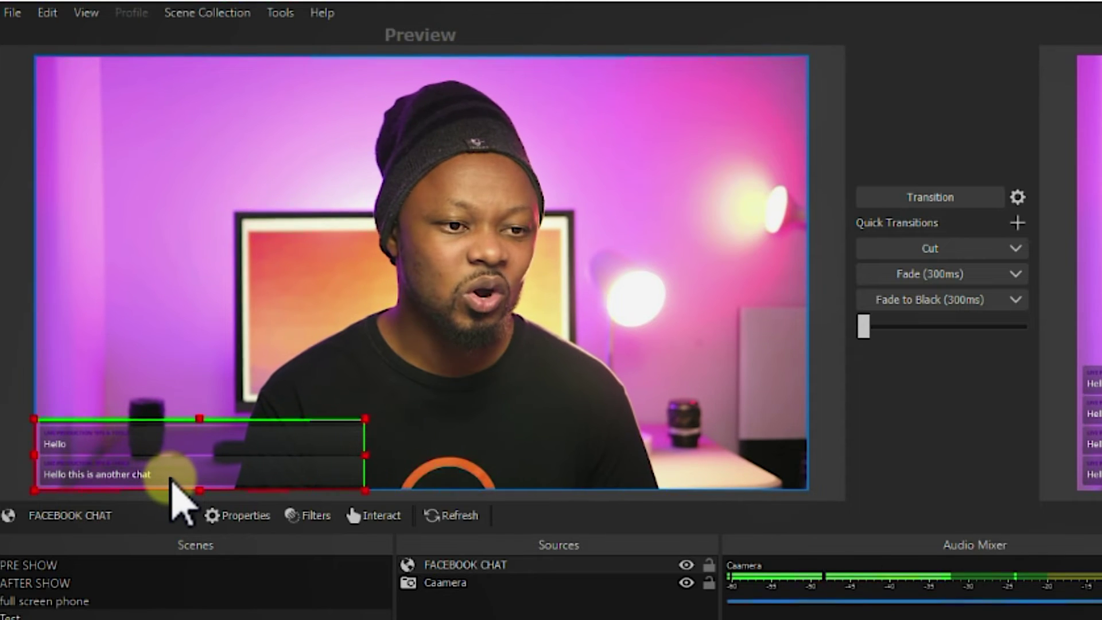
mouse_move(372, 455)
left_mouse_down()
mouse_move(385, 456)
mouse_move(362, 457)
left_mouse_up()
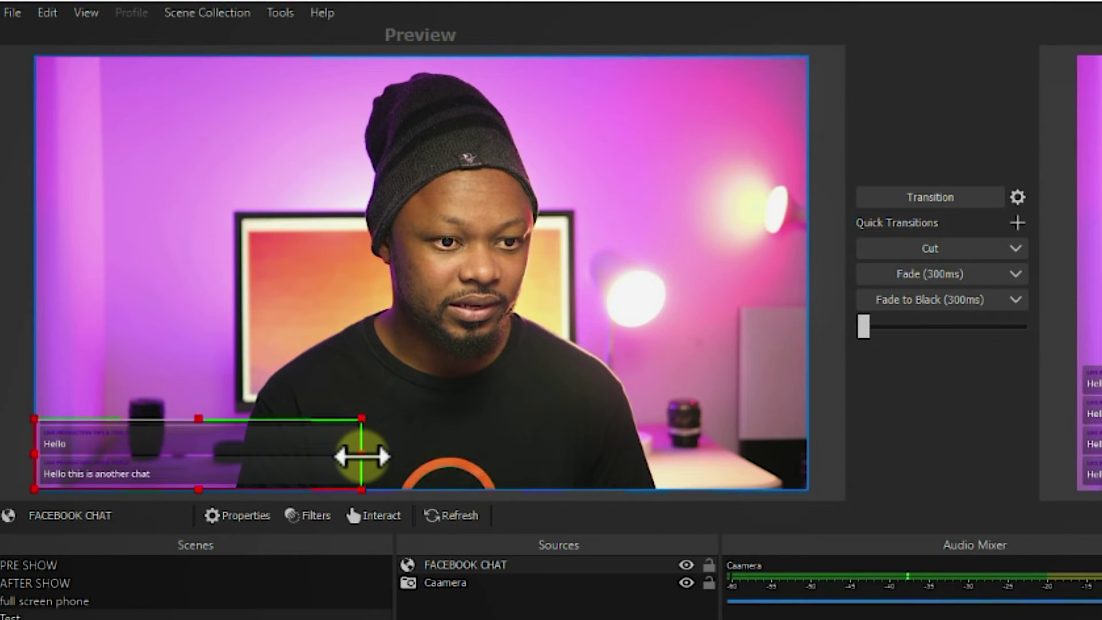
left_click_drag(371, 457, 412, 455)
left_click_drag(298, 453, 299, 447)
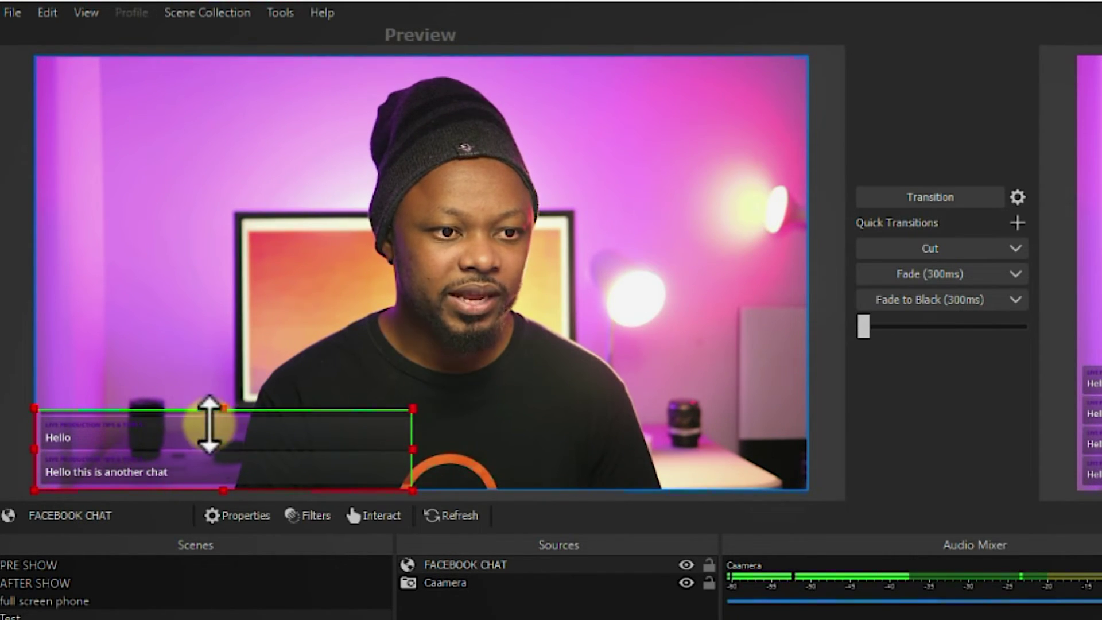
left_click_drag(221, 410, 229, 373)
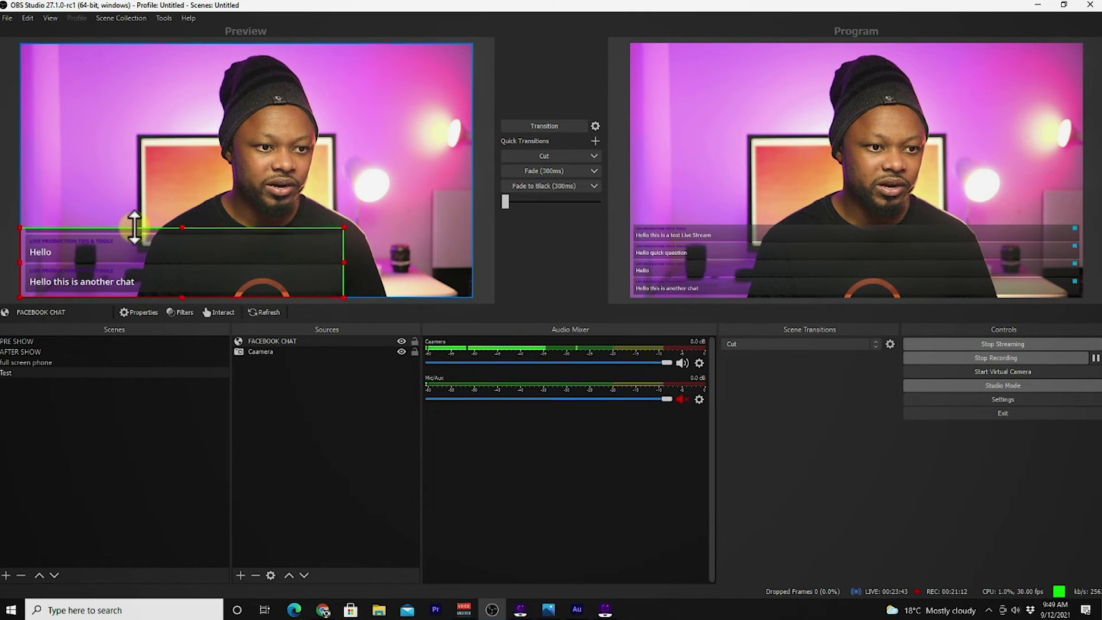
mouse_move(133, 228)
left_mouse_down()
mouse_move(148, 187)
mouse_move(144, 212)
left_mouse_up()
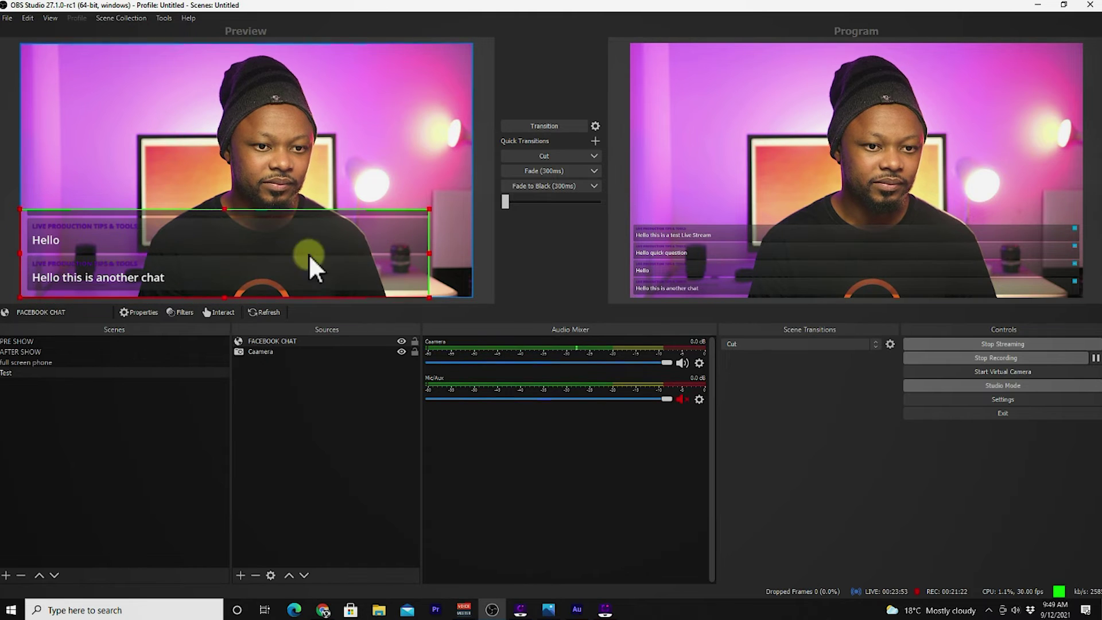
left_click_drag(428, 252, 261, 268)
left_click_drag(141, 231, 140, 235)
Step: Move the camera image slightly upward and fade the layout to Program
left_click(201, 259)
left_click_drag(201, 258, 301, 235)
left_click(544, 171)
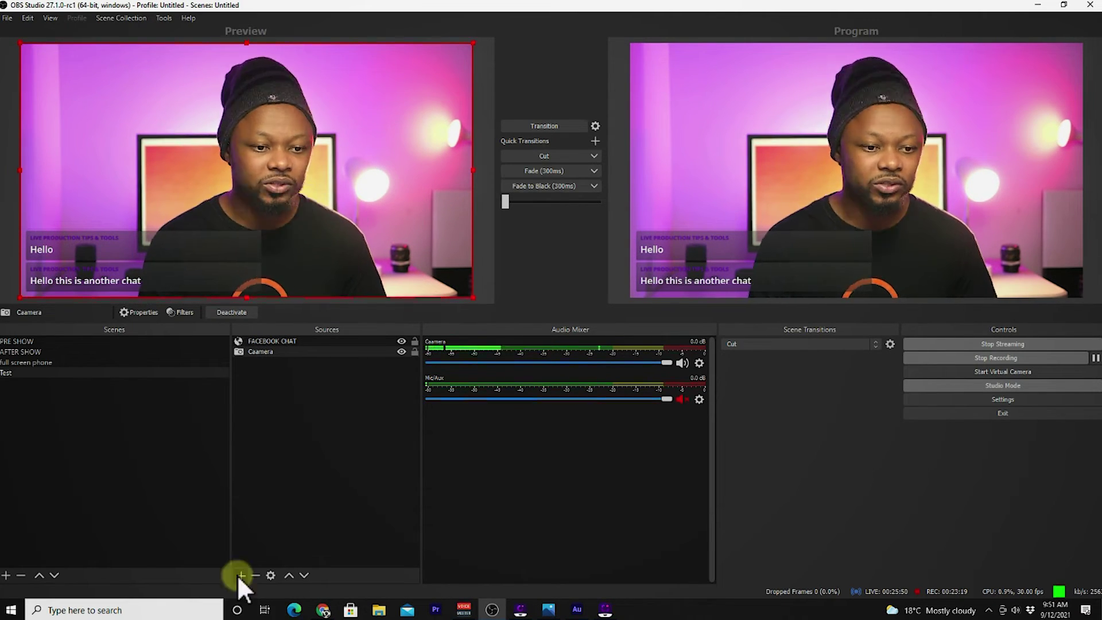
Step: Add a Color Source set to black at 1920 × 1080
left_click(240, 575)
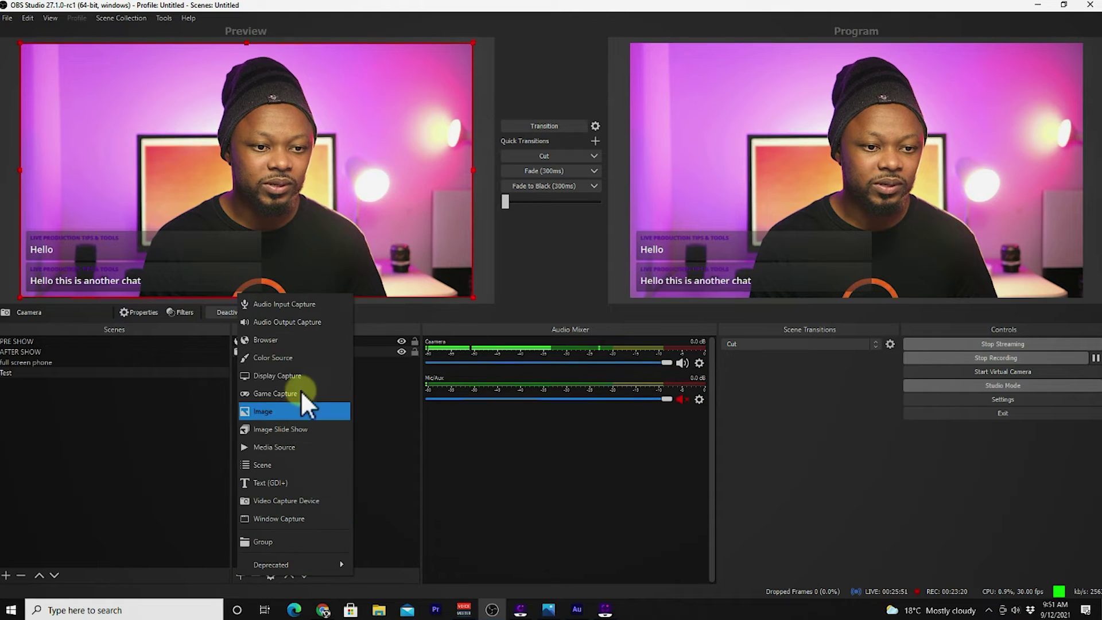
left_click(308, 361)
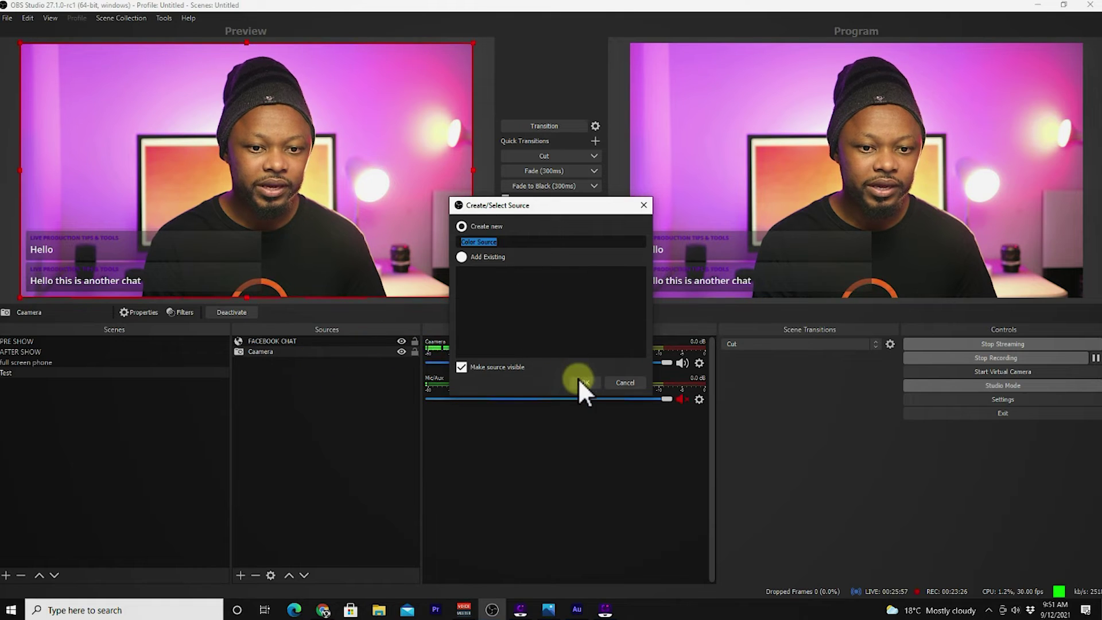
left_click(582, 382)
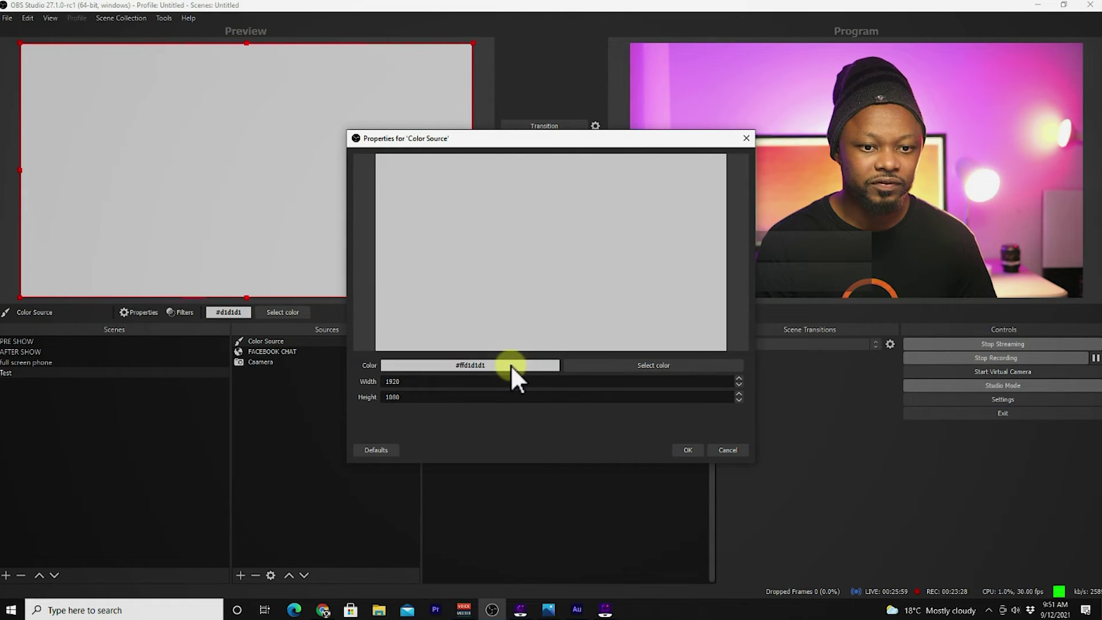
left_click(604, 366)
left_click(412, 209)
left_click(636, 416)
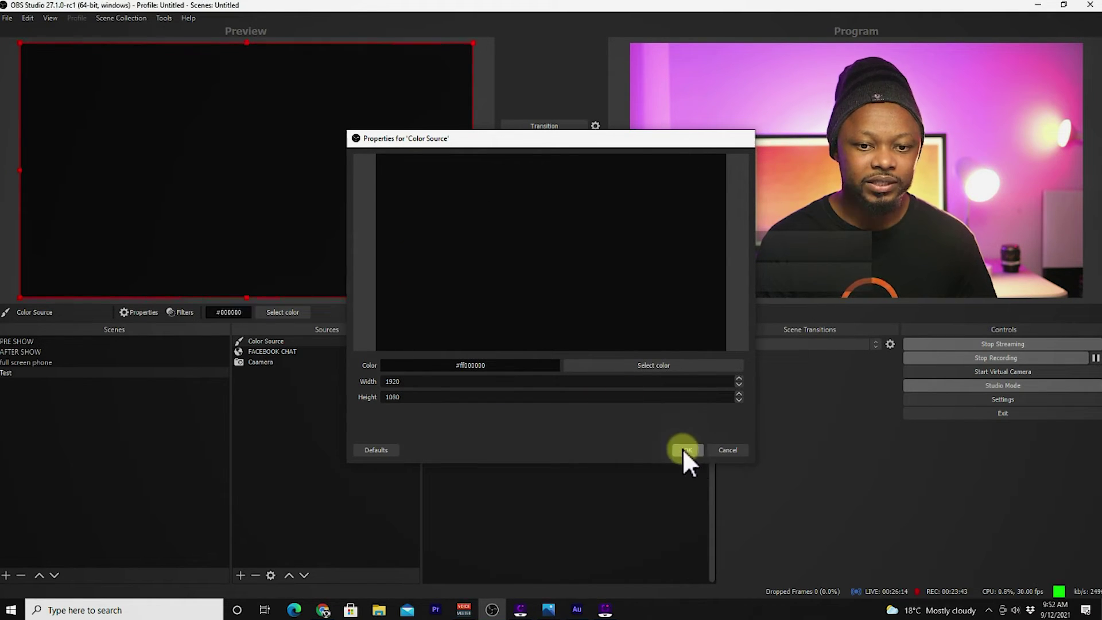
left_click(687, 449)
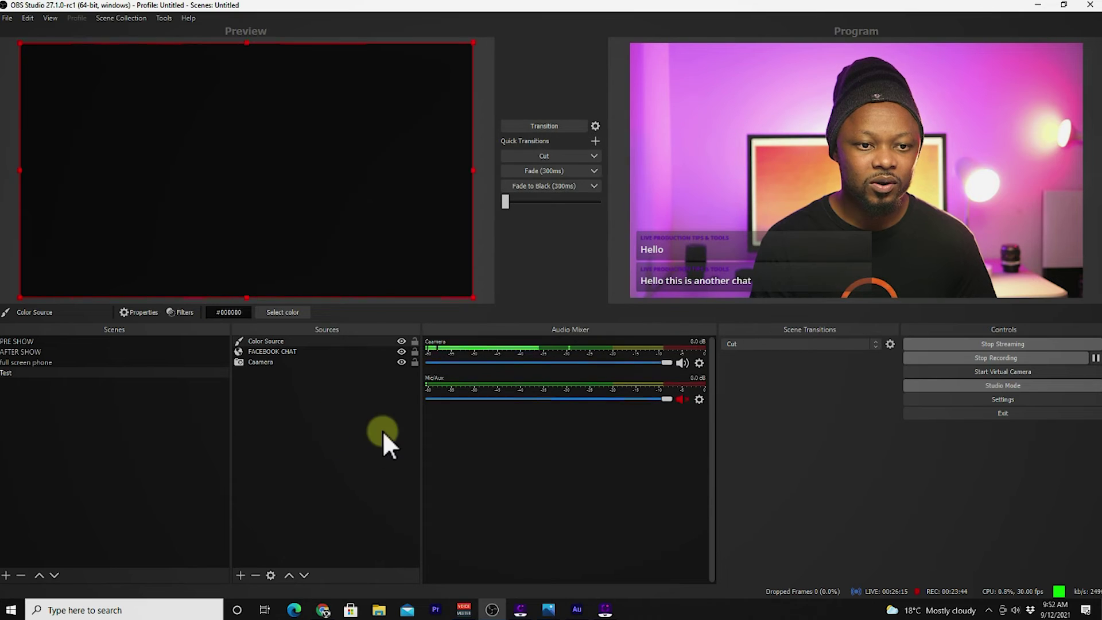
Step: Resize the black Color Source into a backing strip behind the latest comment, beneath FACEBOOK CHAT
left_click_drag(247, 44, 232, 261)
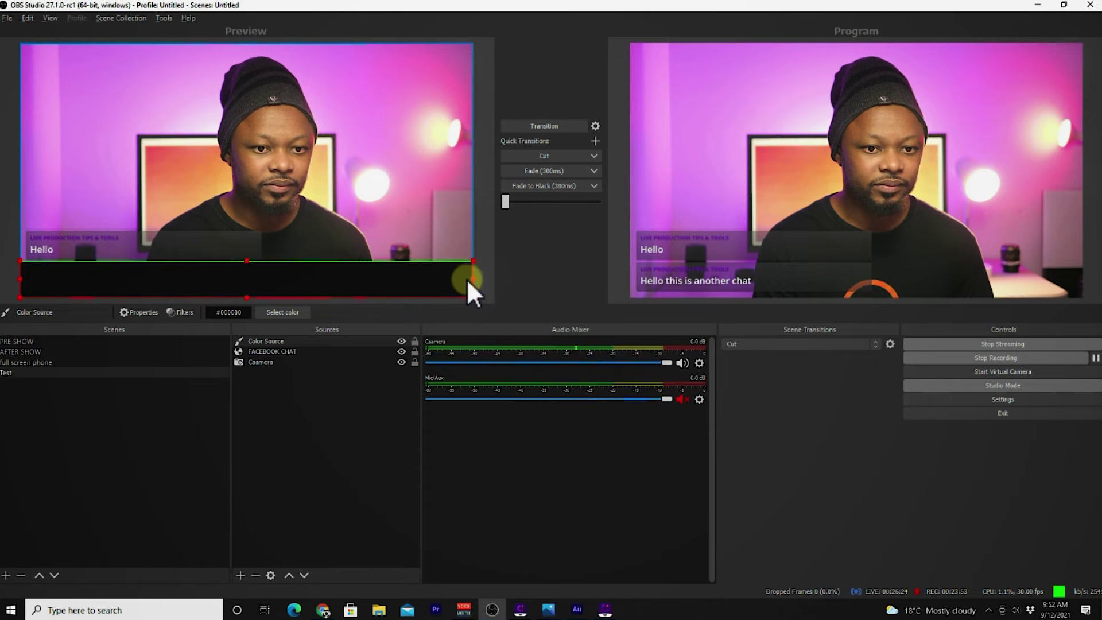
left_click_drag(435, 280, 264, 280)
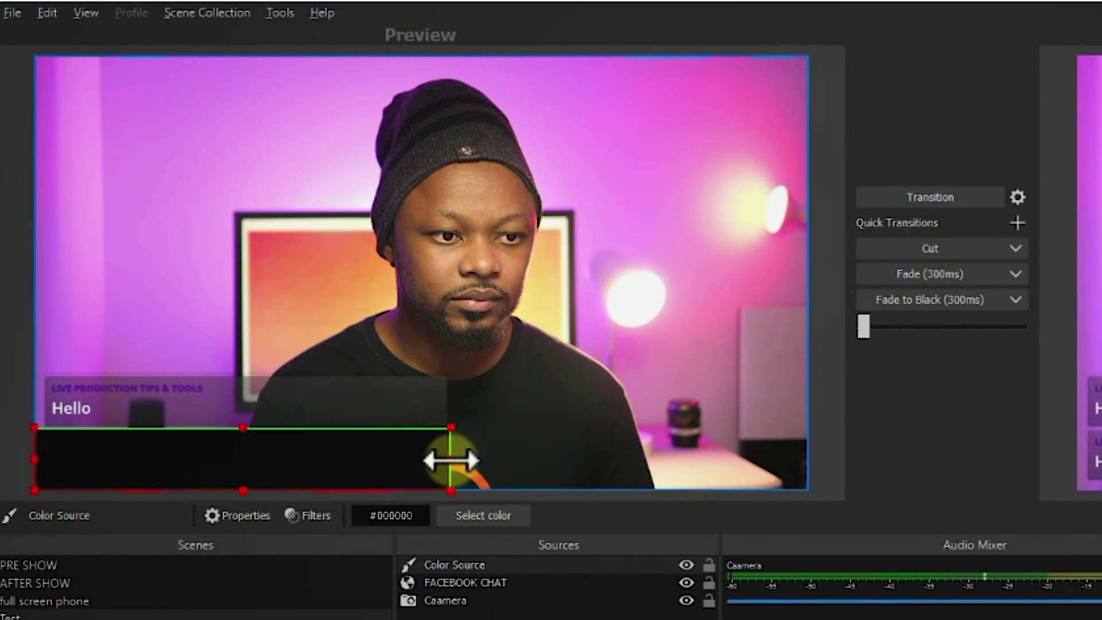
left_click(484, 581)
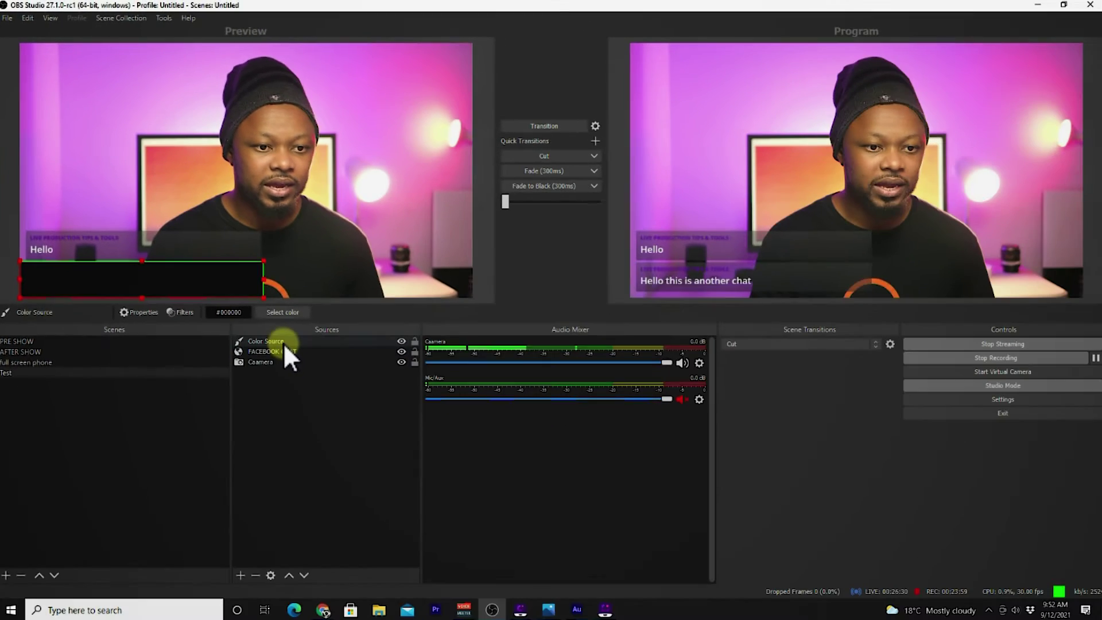
left_click(379, 446)
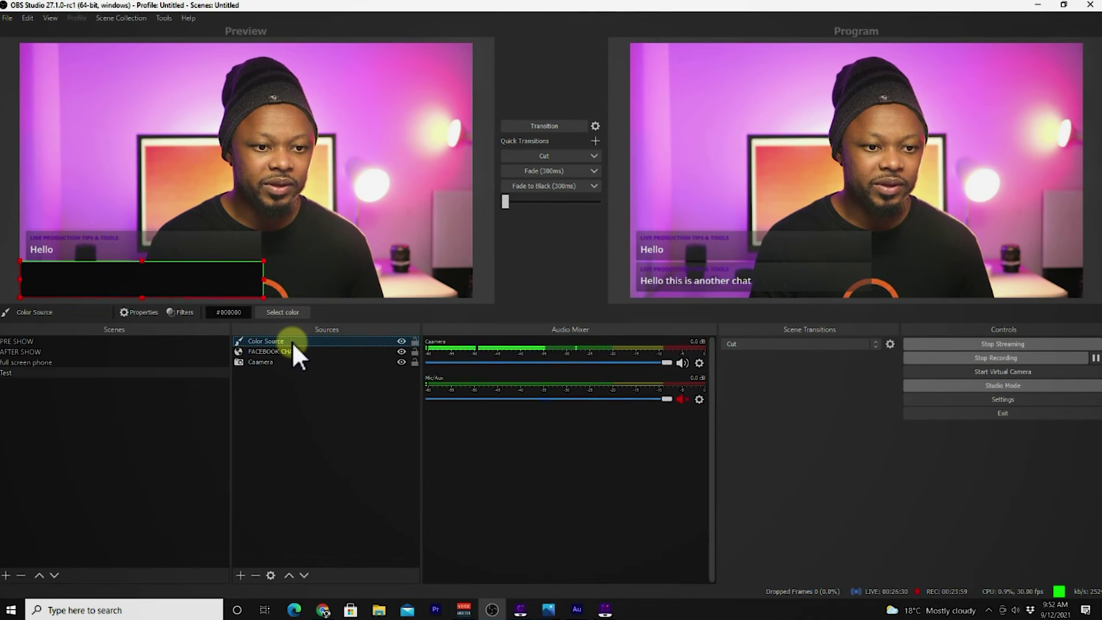
left_click_drag(291, 357, 290, 363)
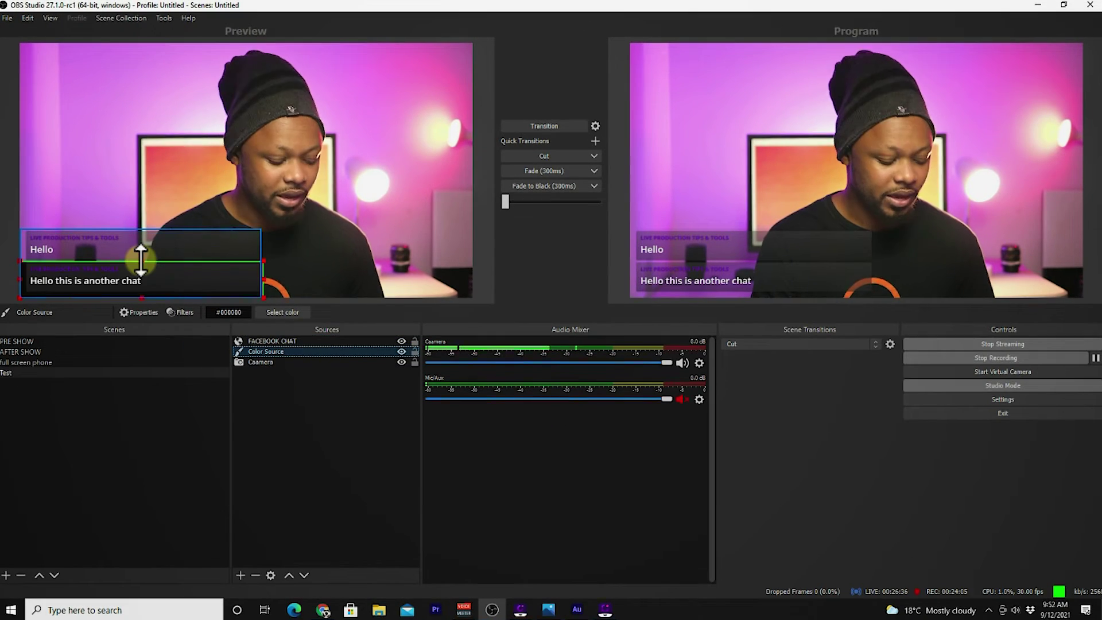
left_click_drag(142, 262, 278, 264)
left_click_drag(494, 278, 252, 278)
left_click(322, 438)
left_click(276, 351)
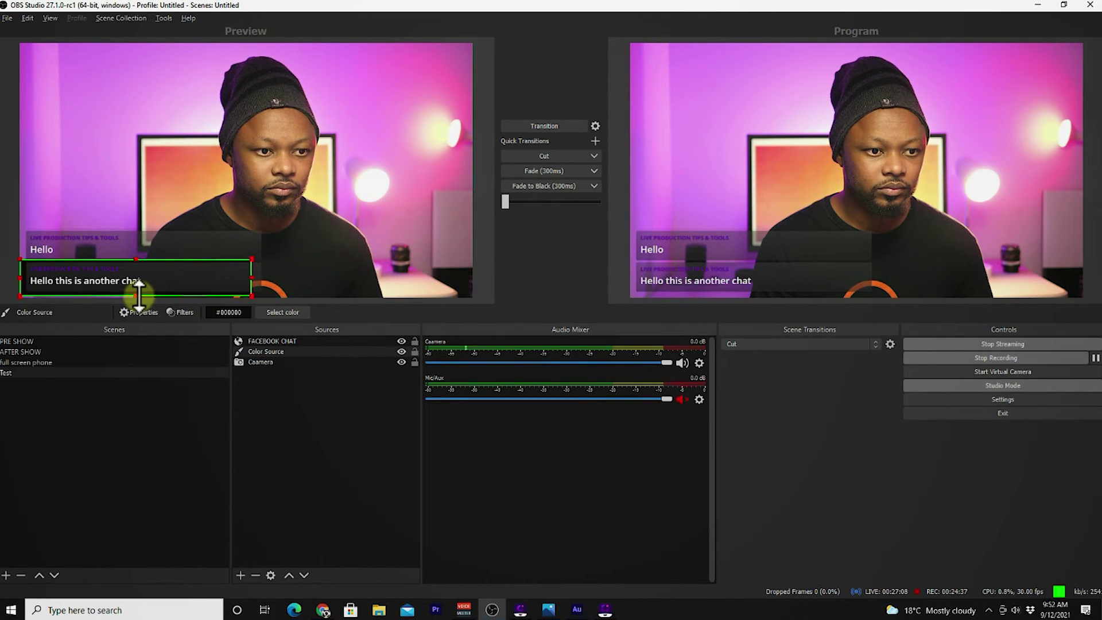
left_click(308, 274)
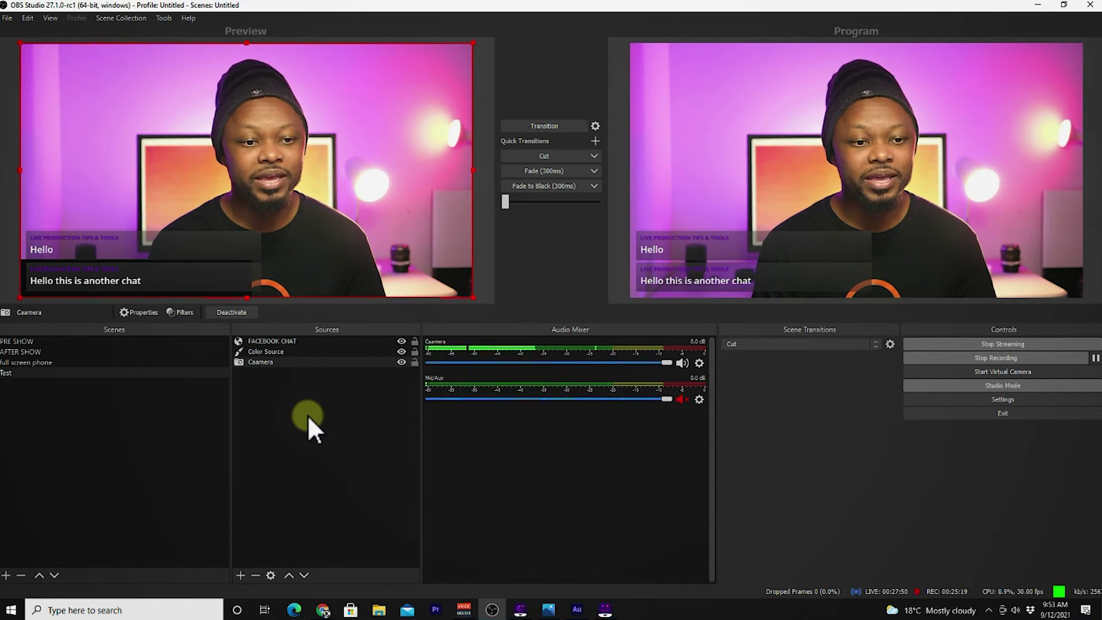
Step: Add Color Source 2 filled with light blue #00aaff
left_click(241, 574)
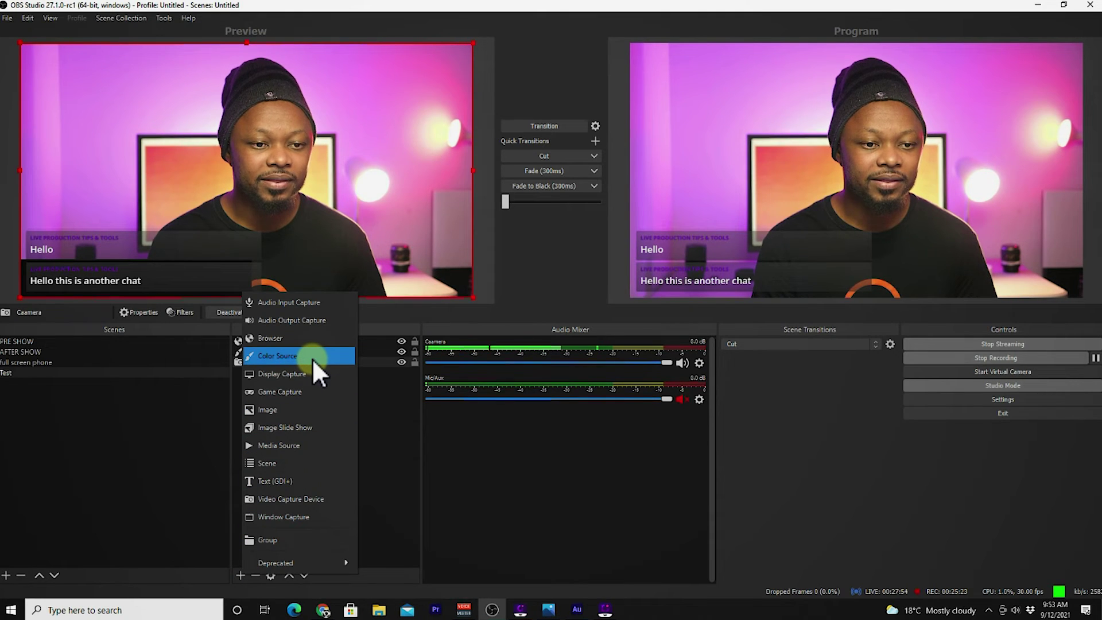
left_click(312, 358)
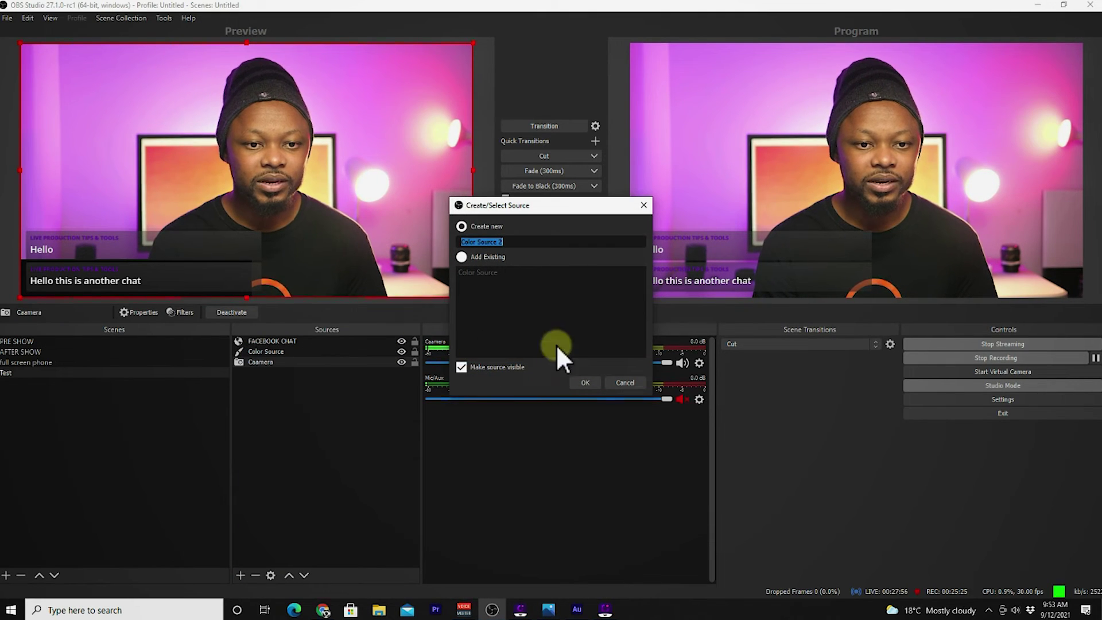
left_click(583, 382)
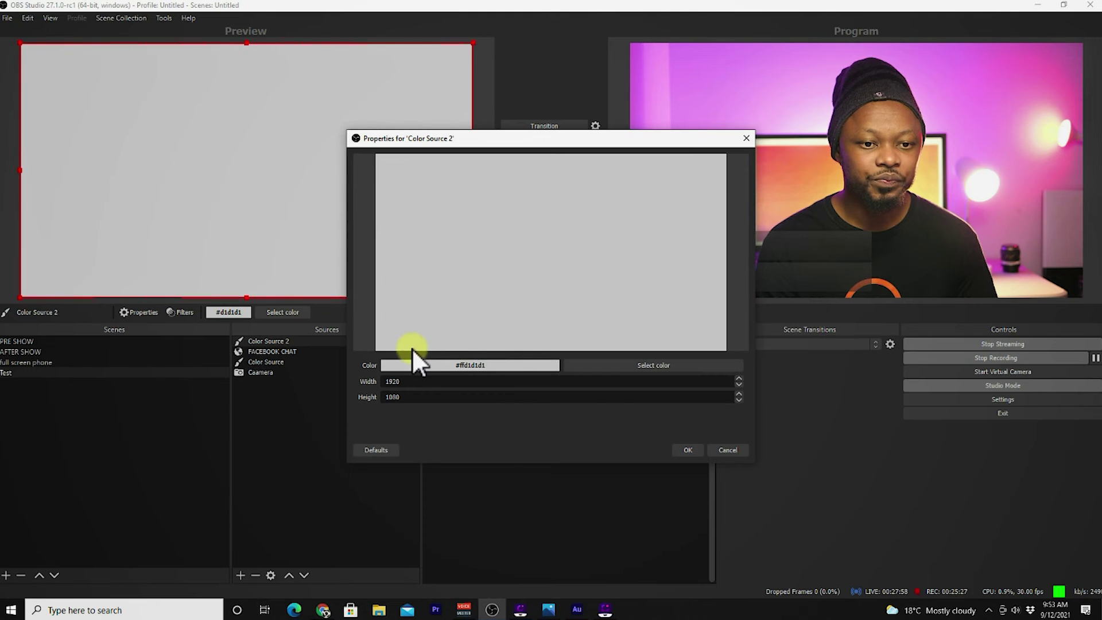
left_click(626, 376)
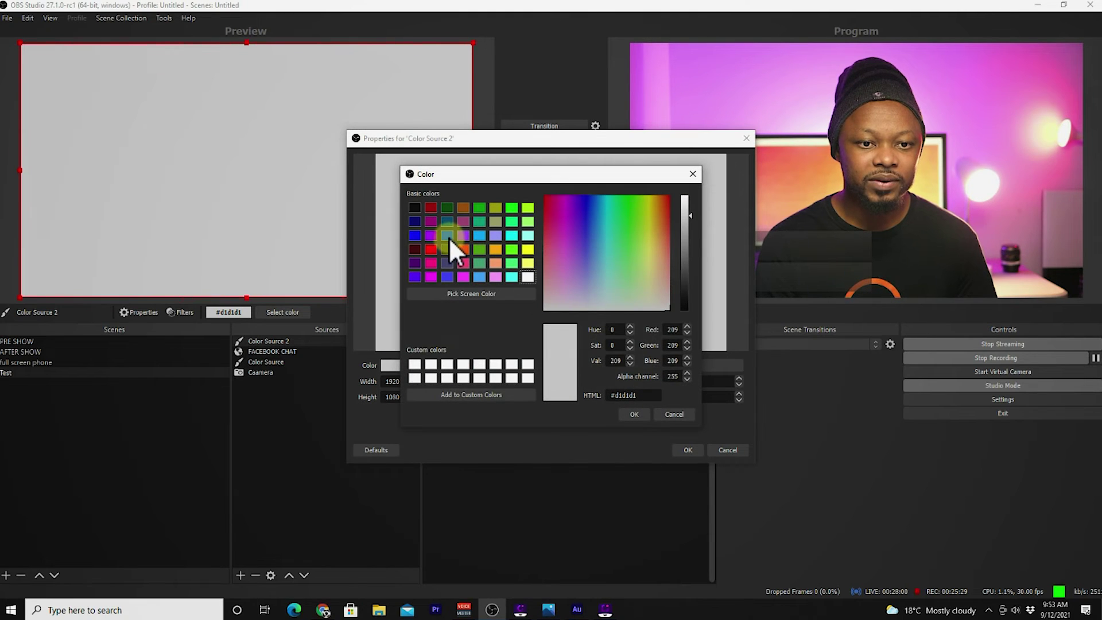
left_click(480, 234)
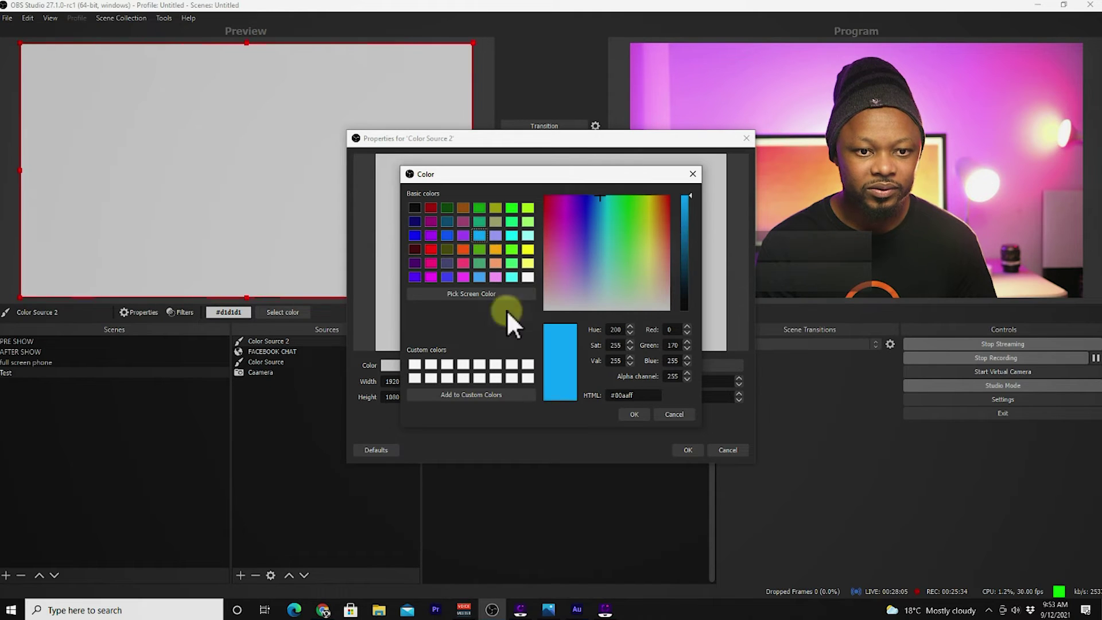
left_click(636, 414)
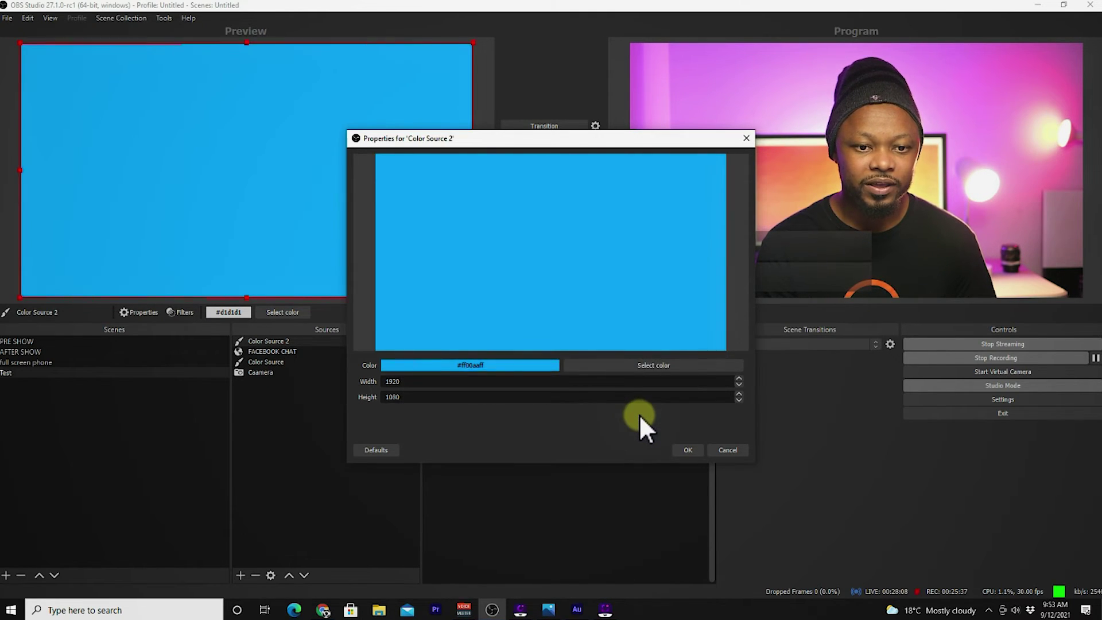
left_click(685, 449)
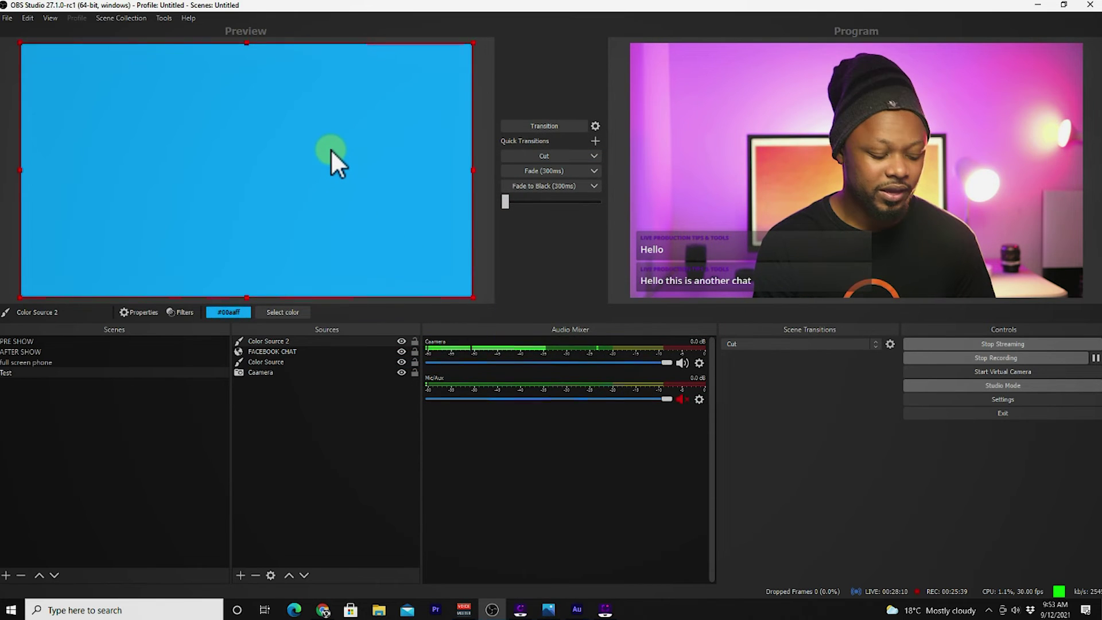
Step: Shrink the blue Color Source 2 into a bottom strip and layer it beneath FACEBOOK CHAT
left_click_drag(247, 45, 223, 268)
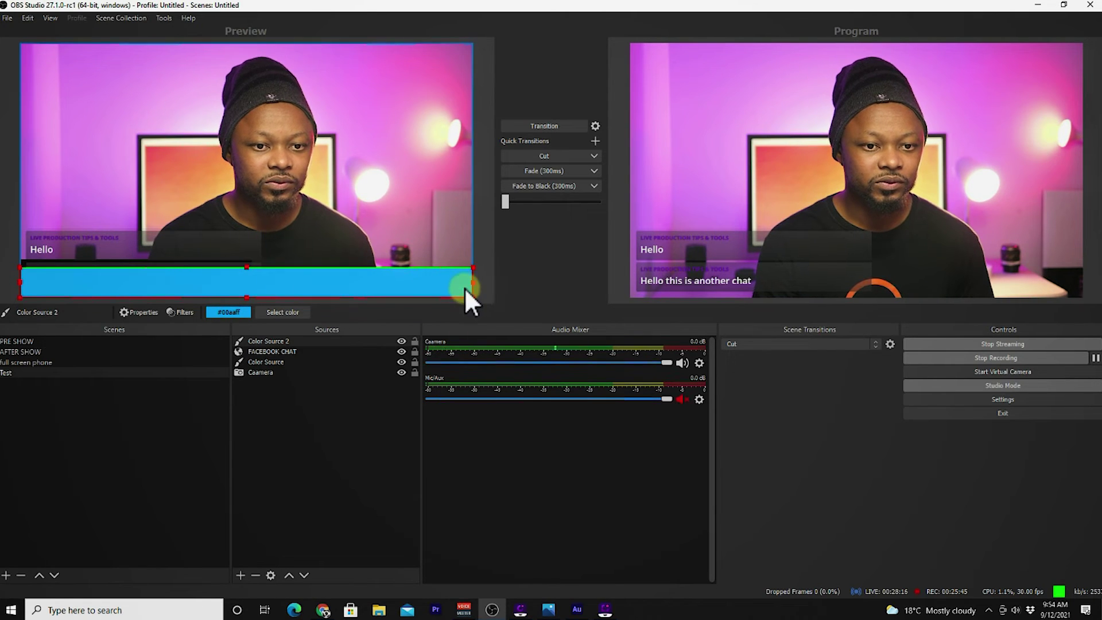
left_click_drag(472, 285, 79, 274)
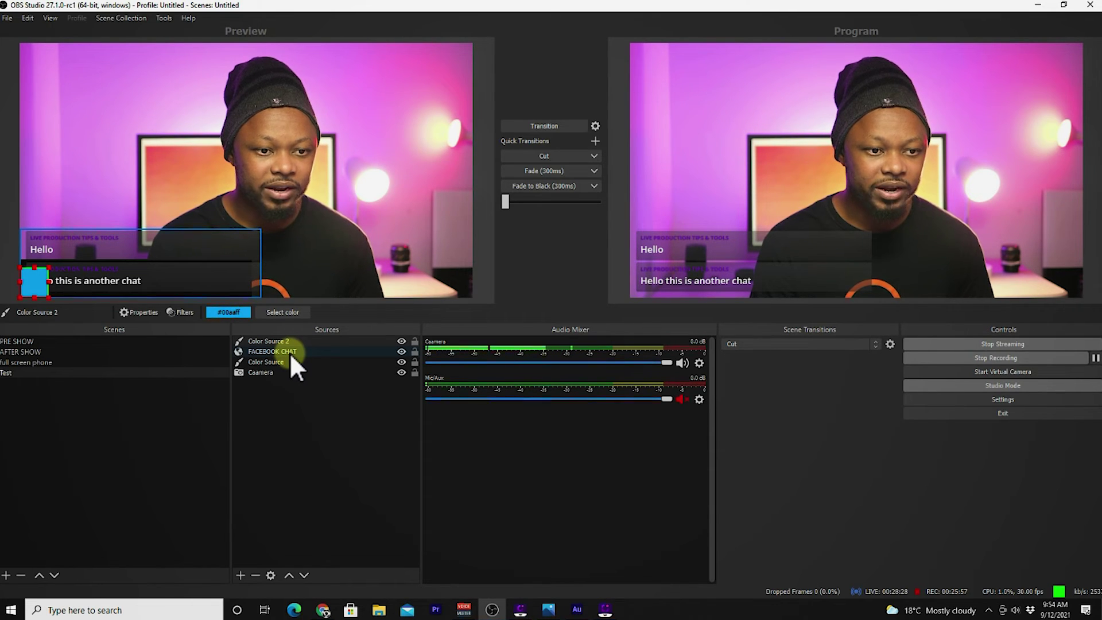
left_click_drag(291, 341, 289, 357)
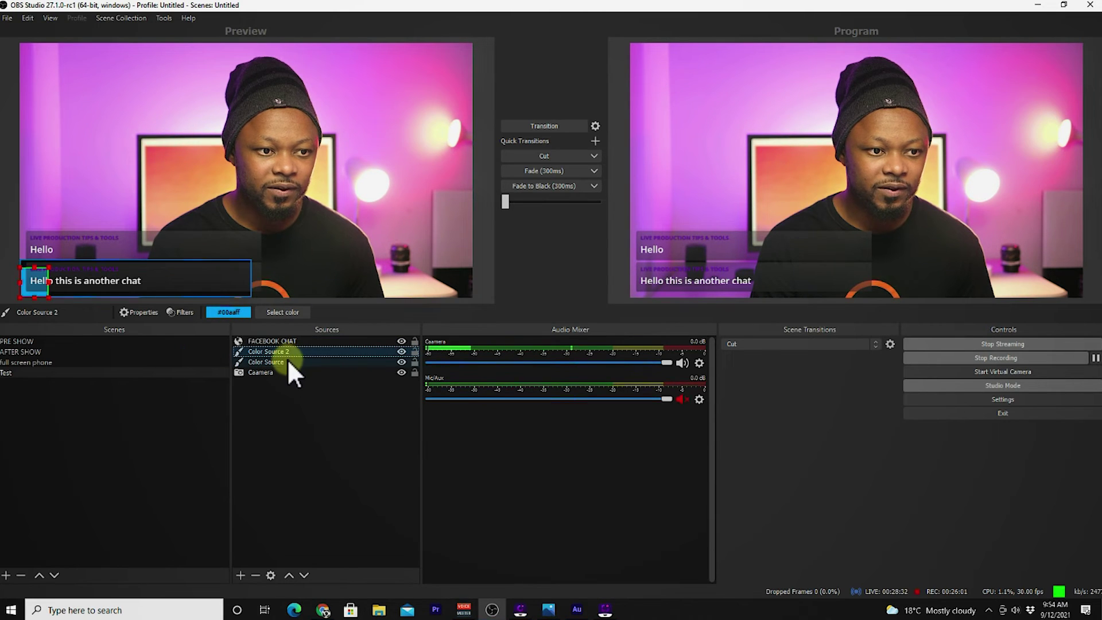
Step: Trim the blue strip to a thin accent at the chat bar, undoing two missteps with Ctrl+Z
left_click(35, 264)
left_click_drag(34, 264, 21, 290)
left_click(272, 341)
left_click(265, 352)
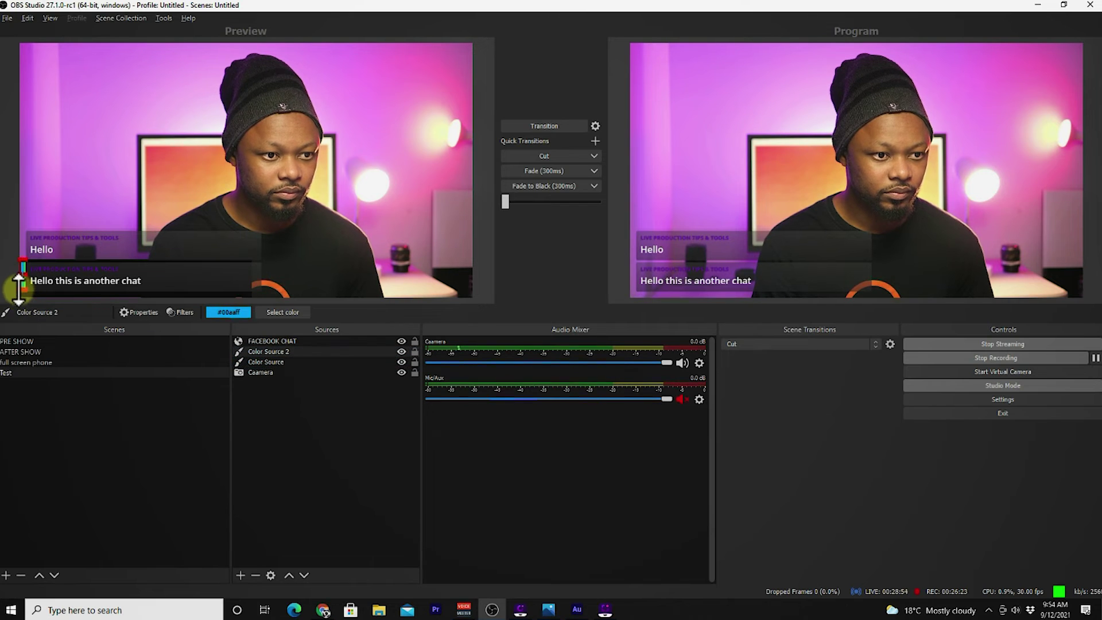
left_click(310, 418)
left_click(266, 351)
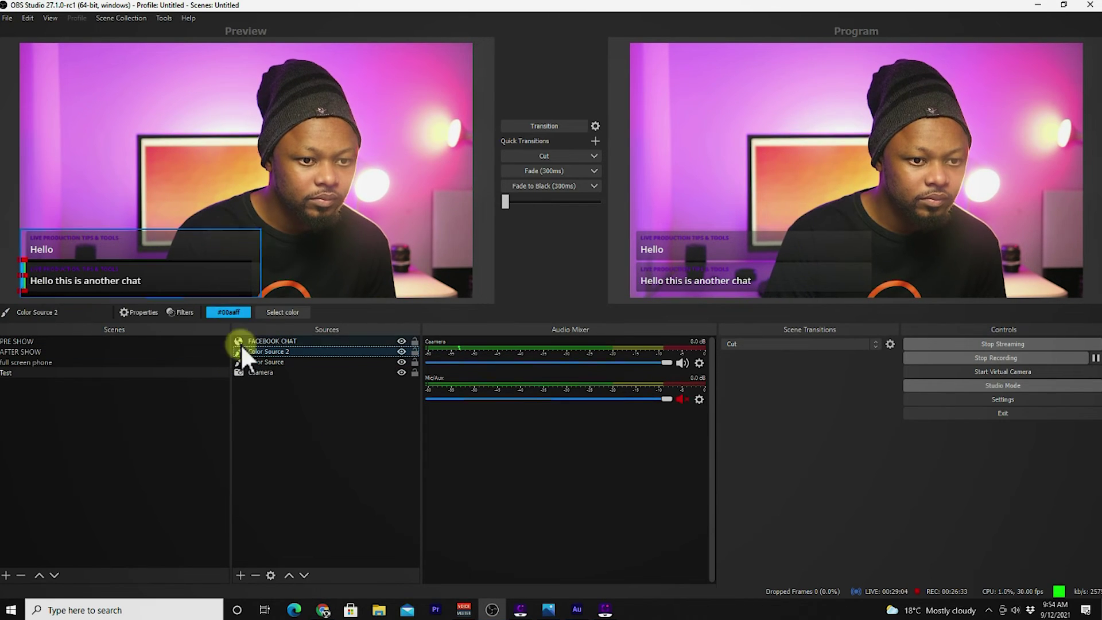
key("ctrl+z")
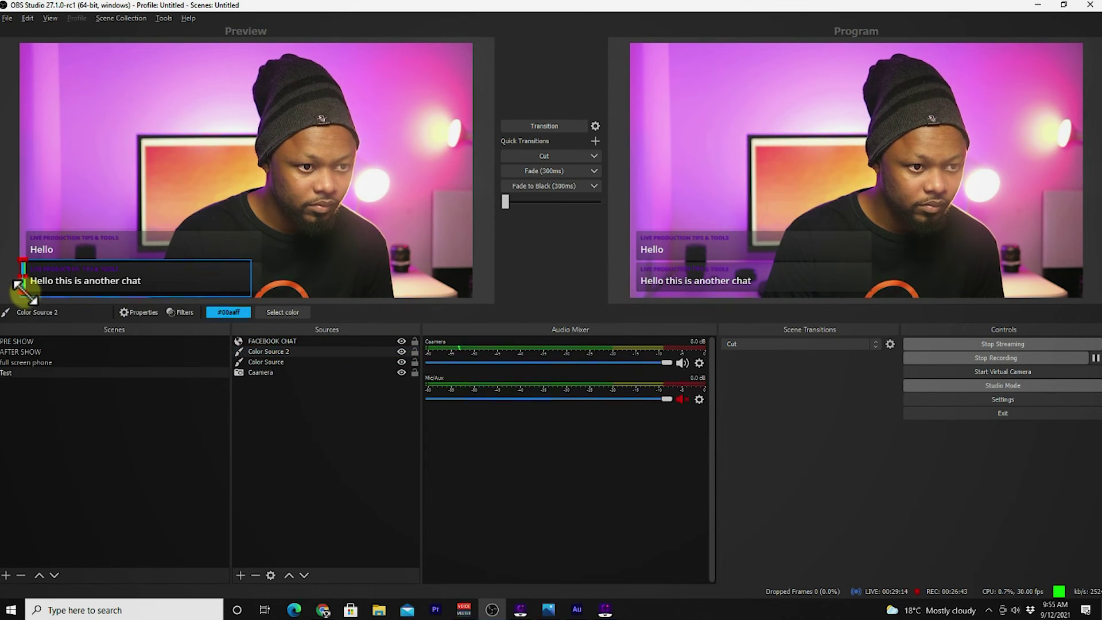
key("ctrl+z")
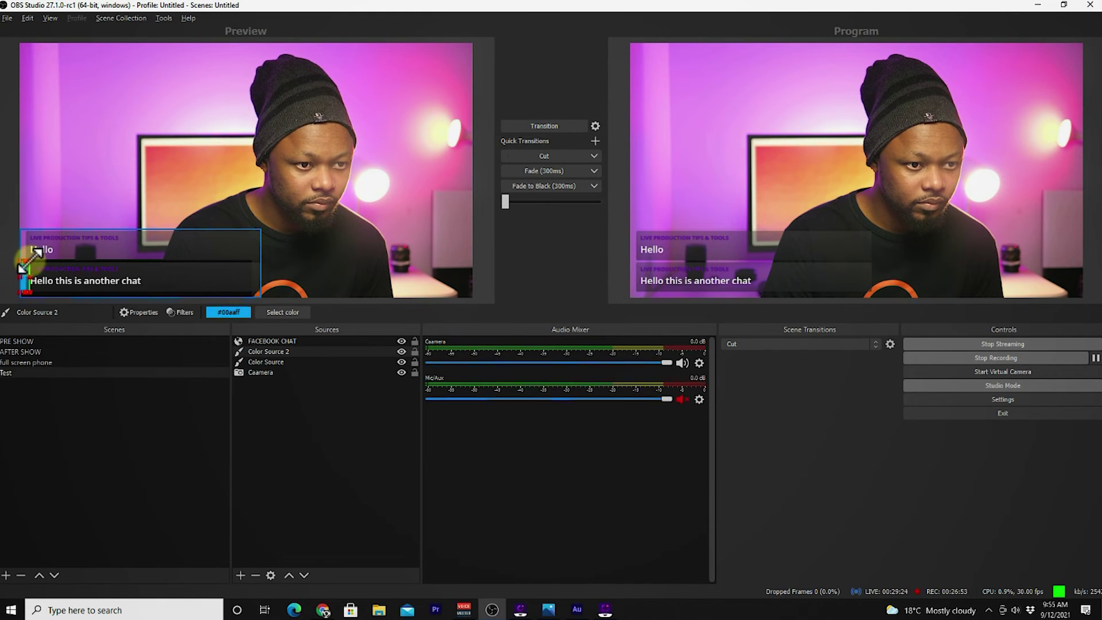
left_click(284, 431)
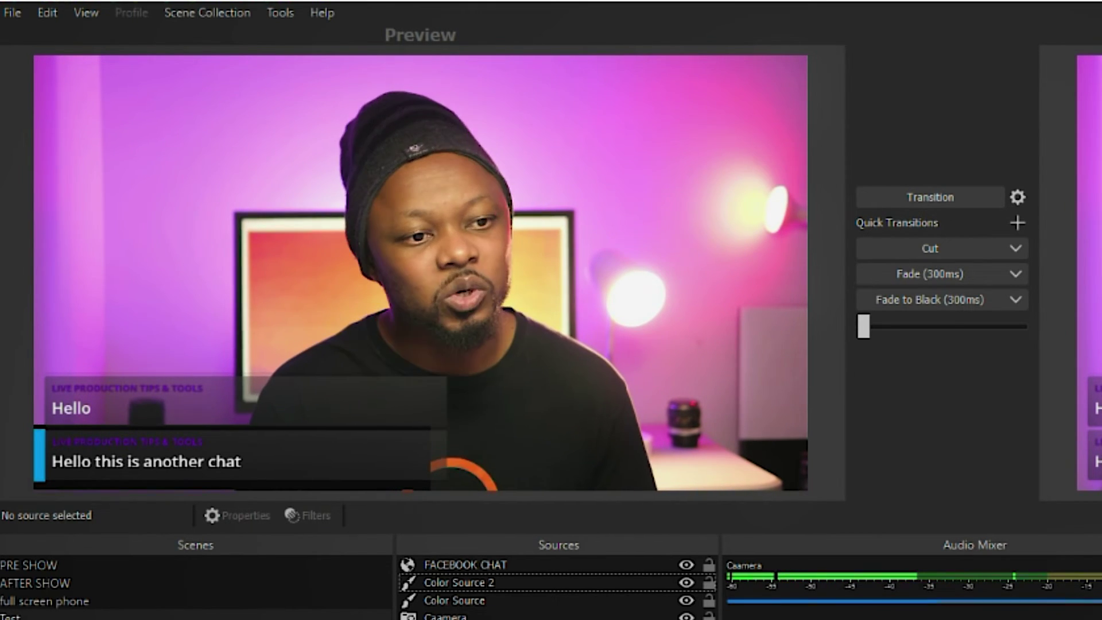
Step: Select the Facebook chat overlay in the OBS Studio Preview
left_click(234, 468)
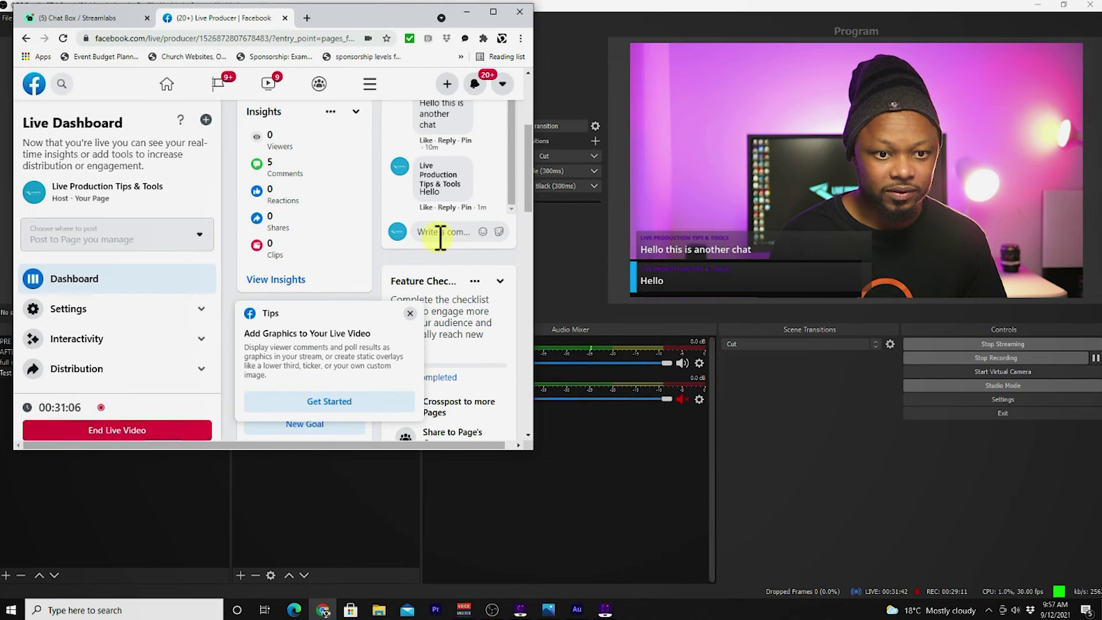
Step: Post the comments 'hey' and 'I have another question' on the live video
left_click(433, 234)
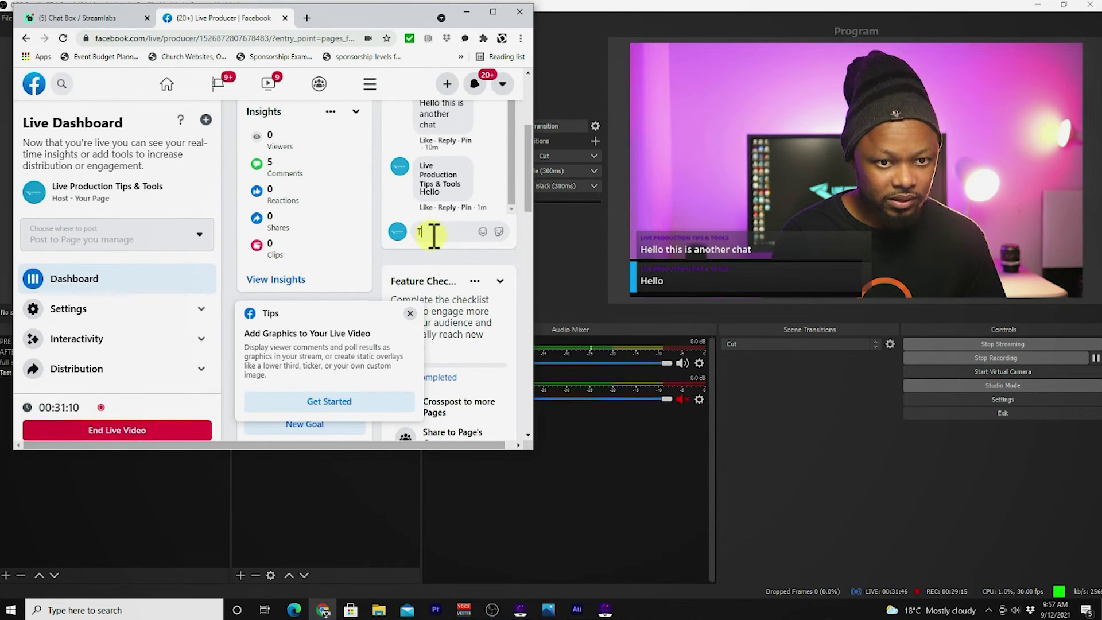
type("hey")
key("Return")
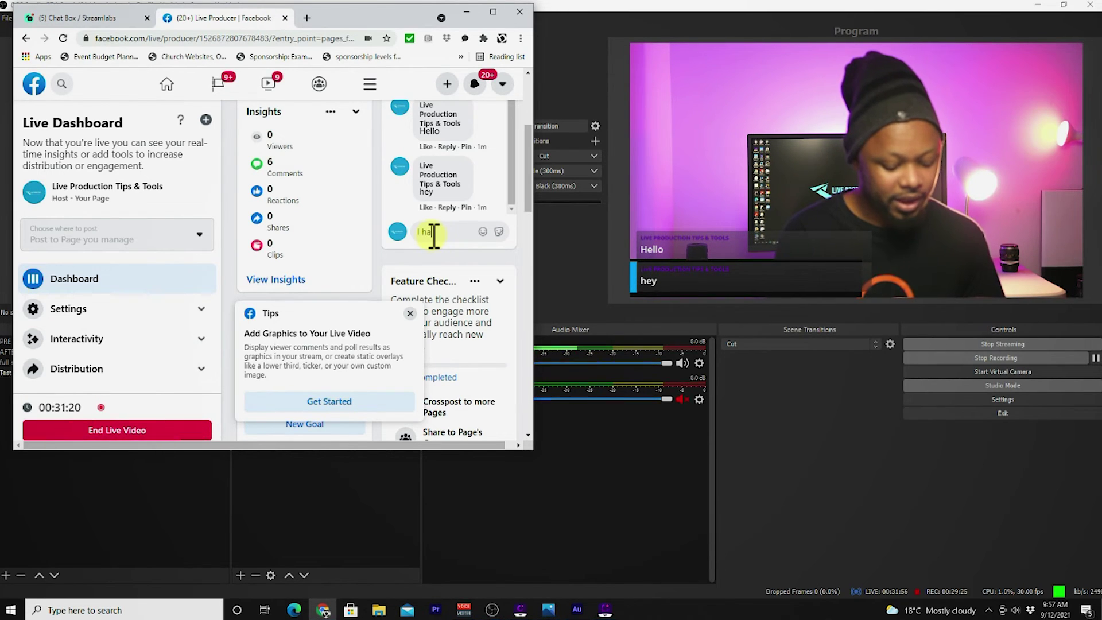
type("er ")
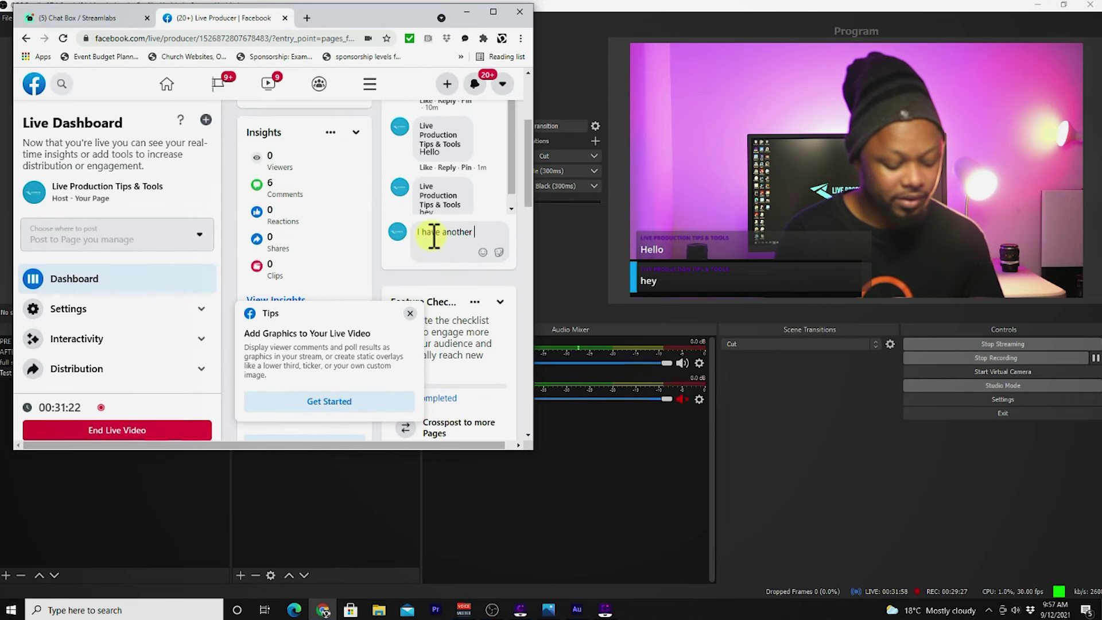
type("question")
key("Return")
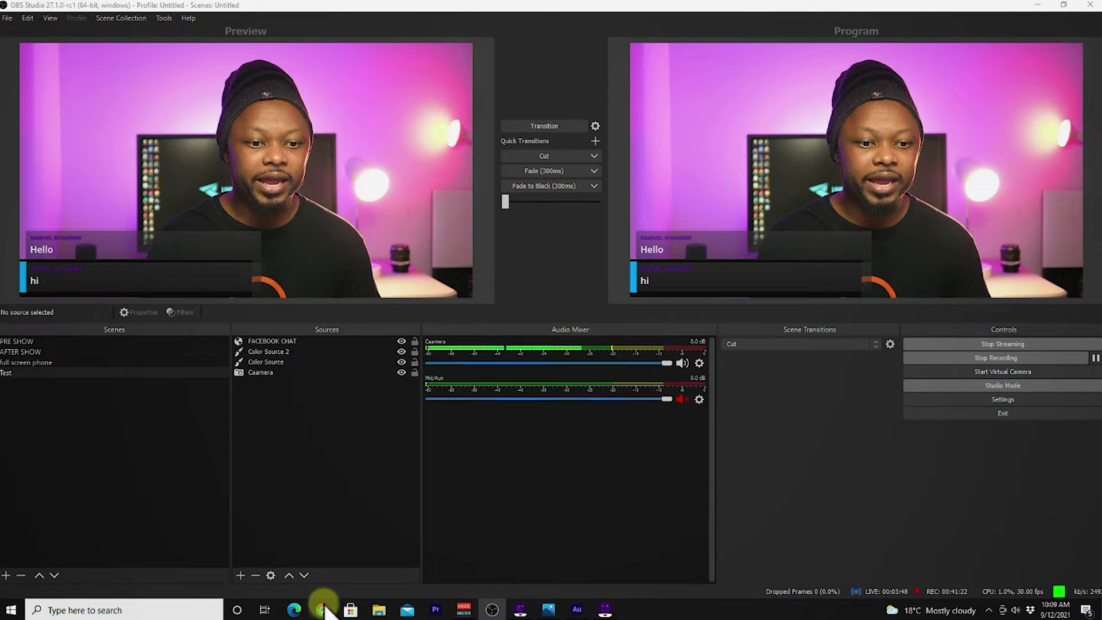
left_click(324, 608)
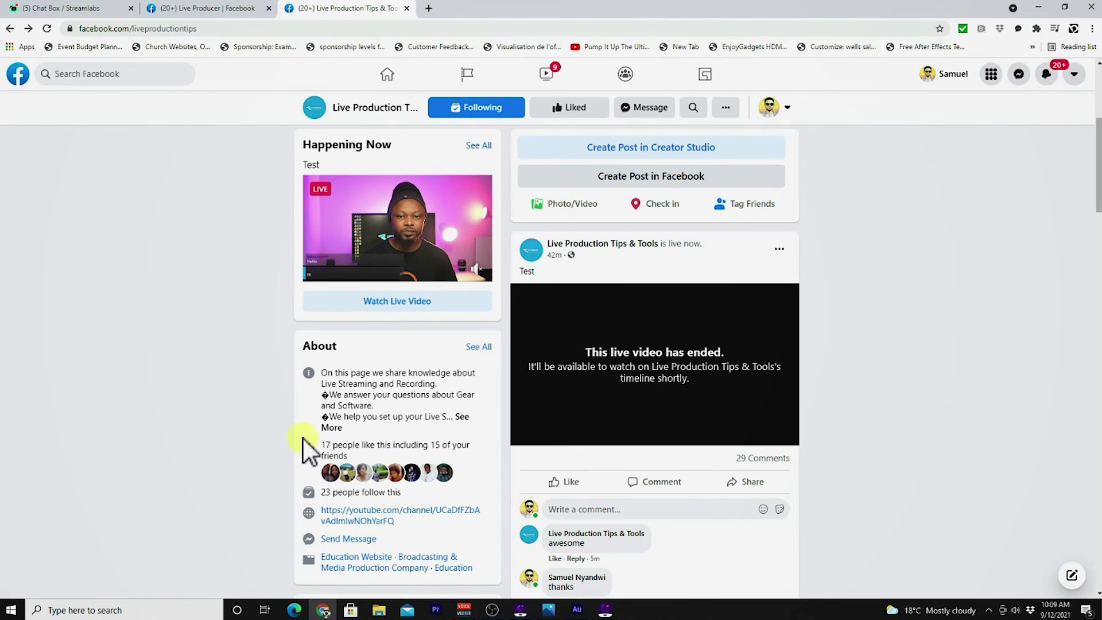
Step: Switch to OBS Studio, then back to the Facebook Live Producer browser window
left_click(492, 609)
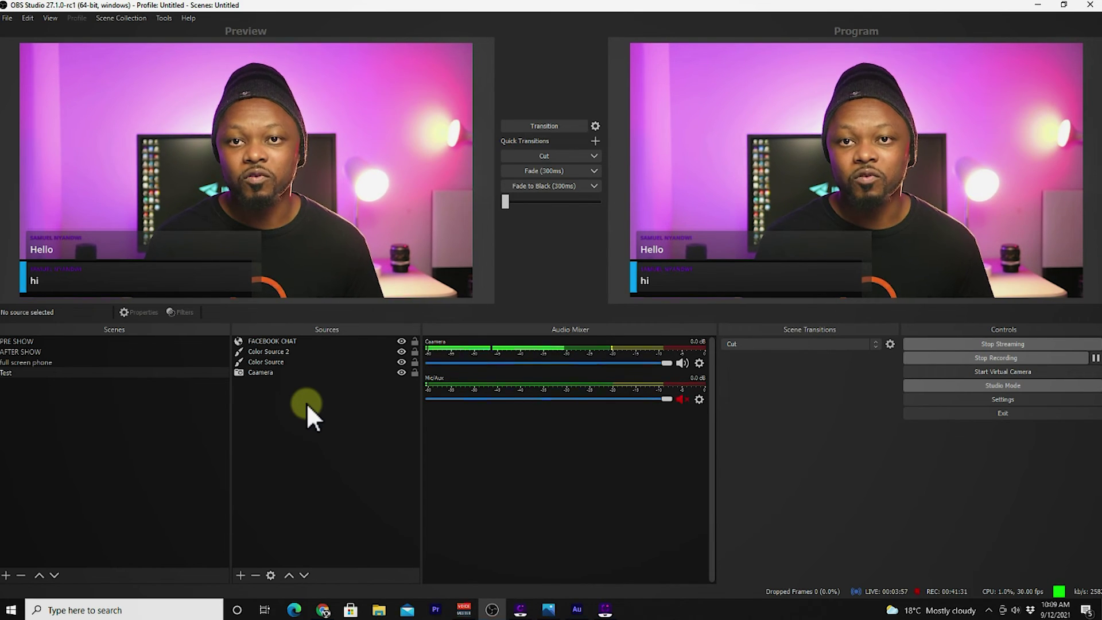
left_click(324, 609)
Step: Close the Streamlabs Chat Box tab, keeping Live Producer open
left_click(248, 10)
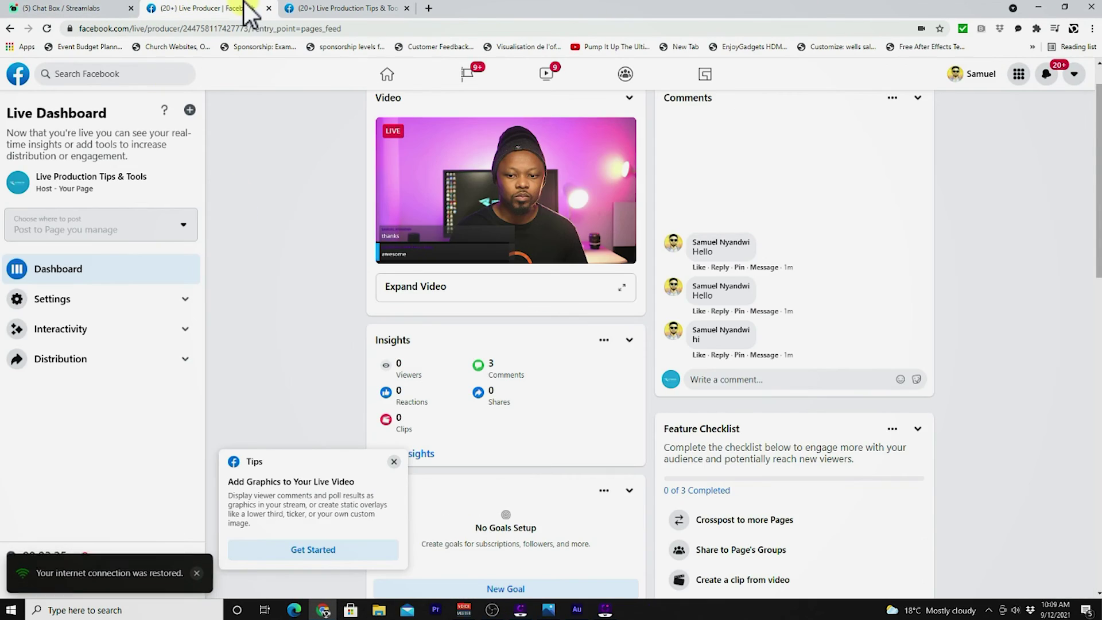
left_click(49, 8)
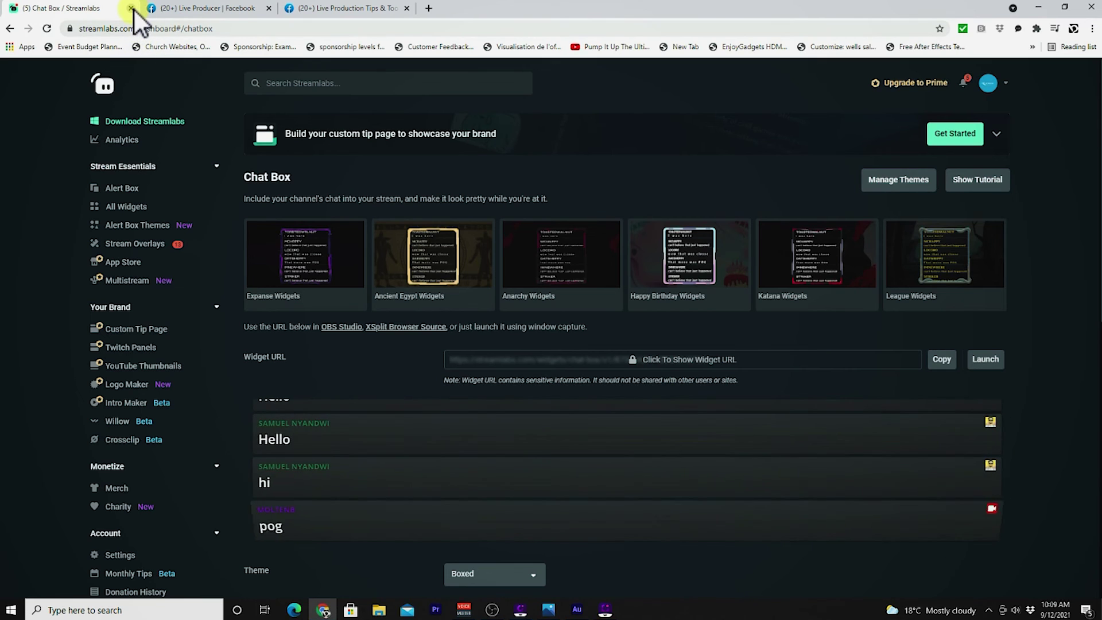
left_click(132, 9)
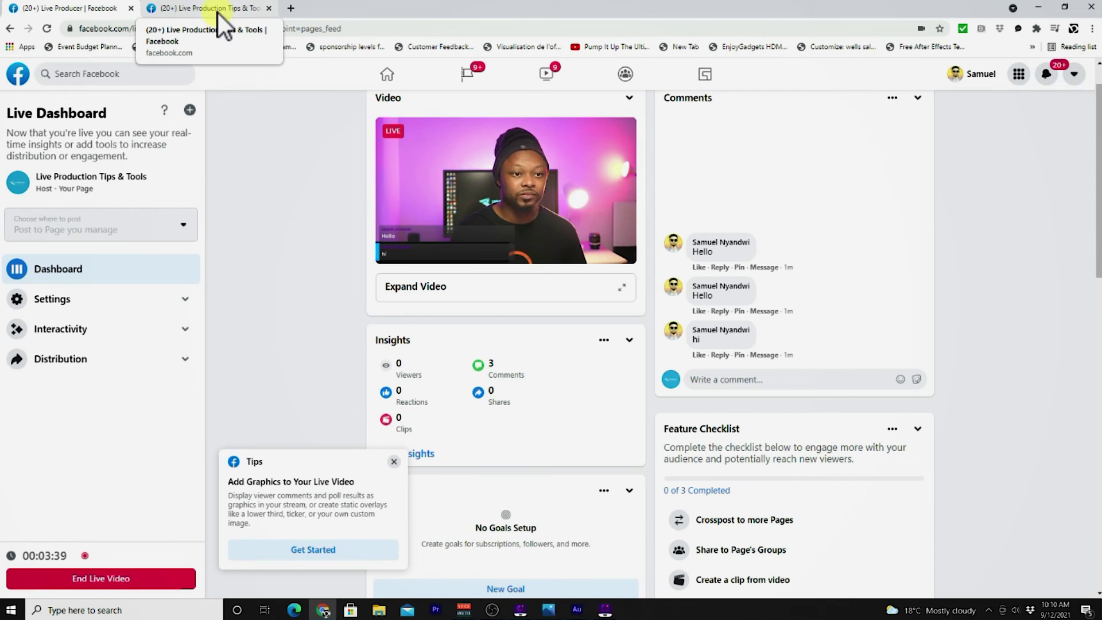
Step: Pin the latest 'hi' comment and post the comment 'Helloooooo'
left_click(739, 355)
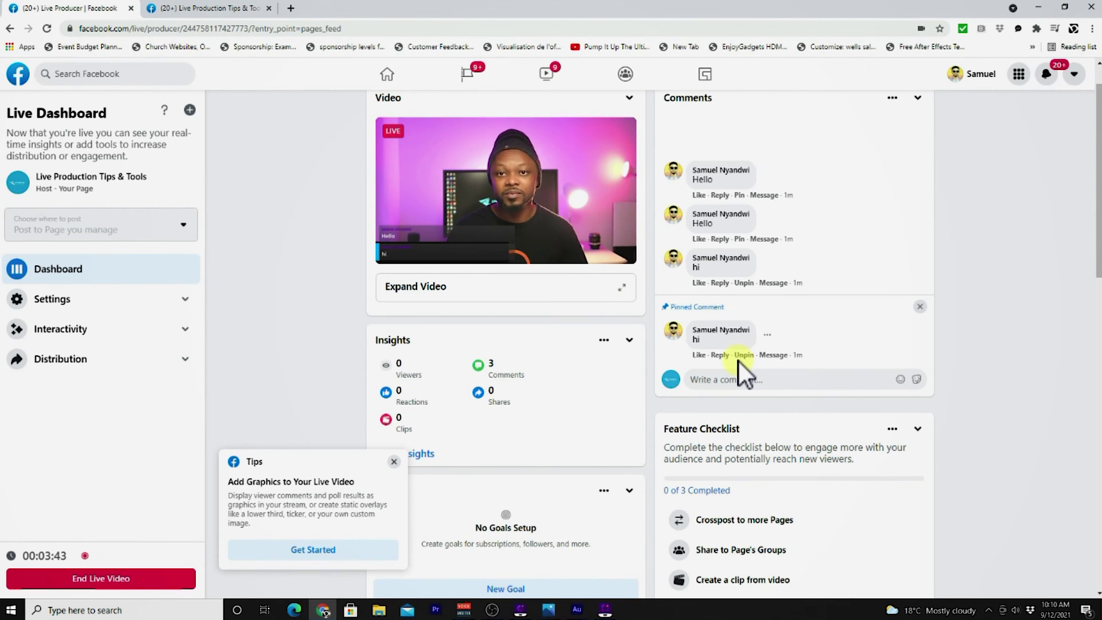
left_click(729, 380)
type("Hel")
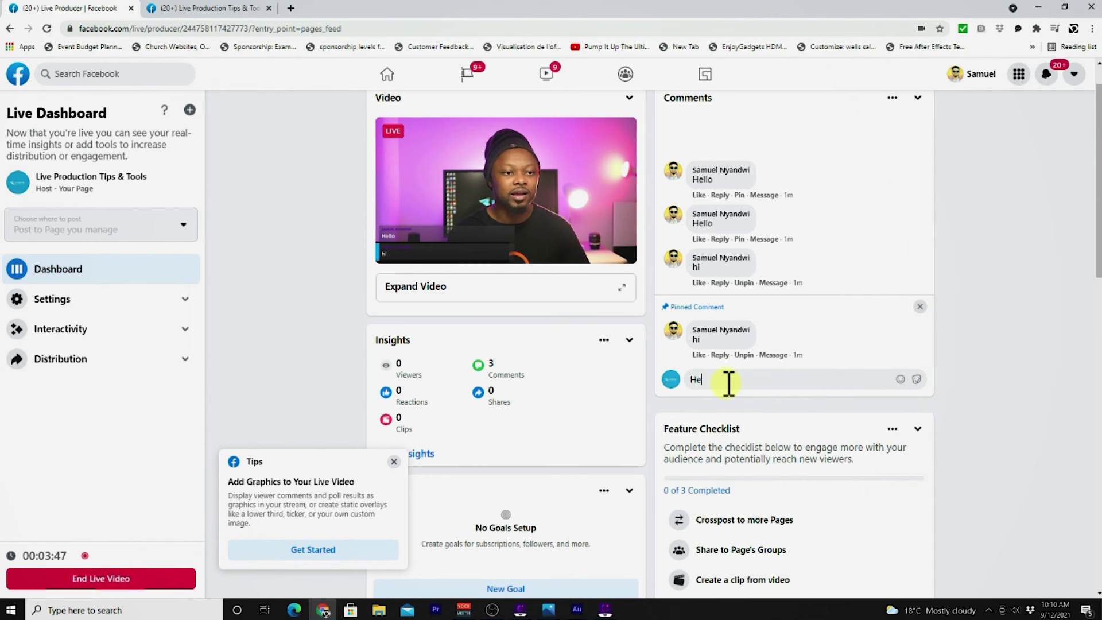
type("loooooo")
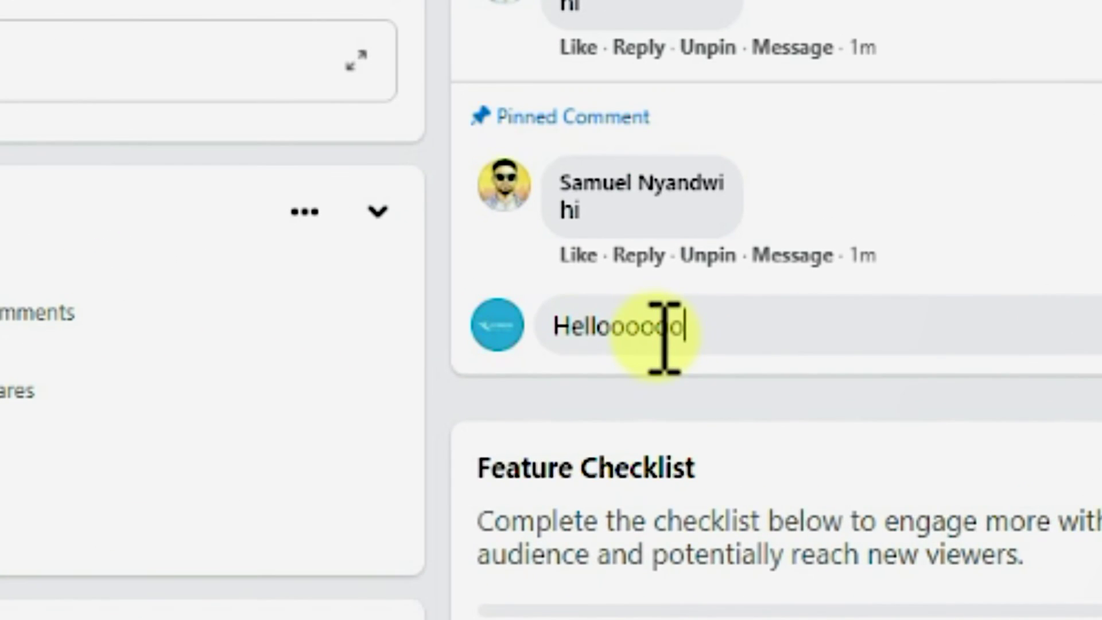
key("Return")
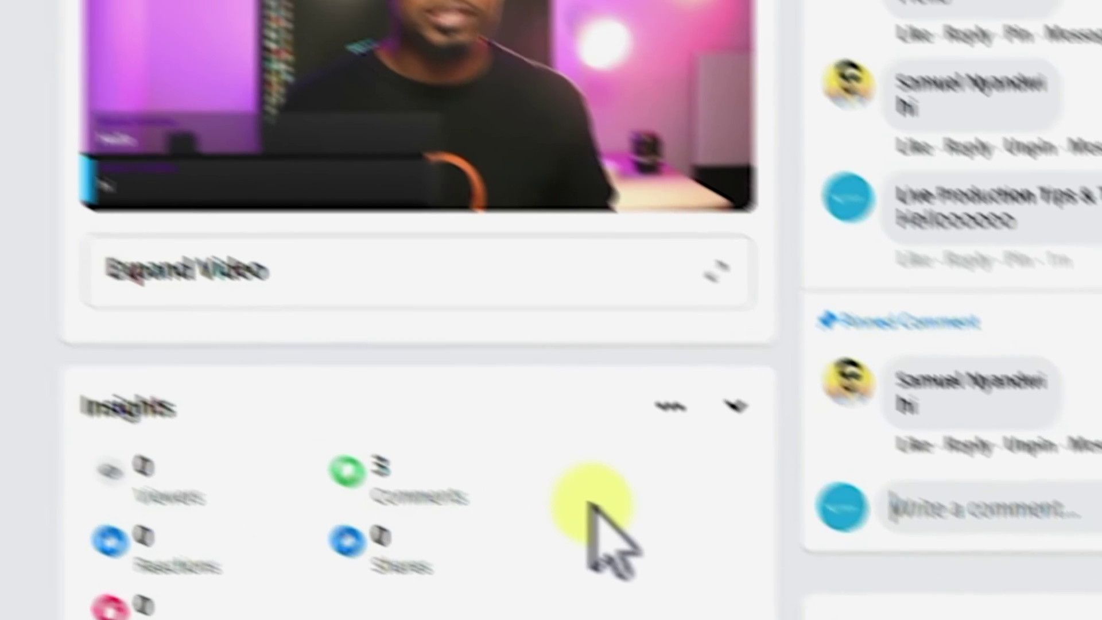